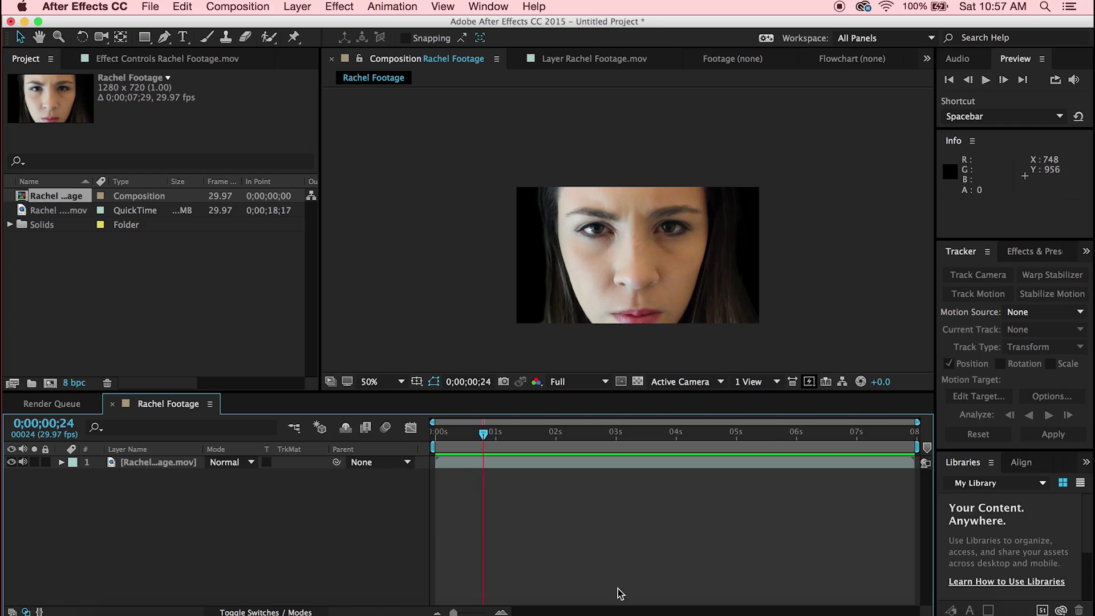
Step: Zoom the composition view to 200% and pan so both of the woman's eyes fill the frame
{"action": "left_click", "coordinate": [837, 333]}
{"action": "key", "text": "space"}
{"action": "left_click_drag", "start_coordinate": [783, 326], "coordinate": [728, 313]}
{"action": "scroll", "coordinate": [545, 151], "scroll_direction": "up", "scroll_amount": 2}
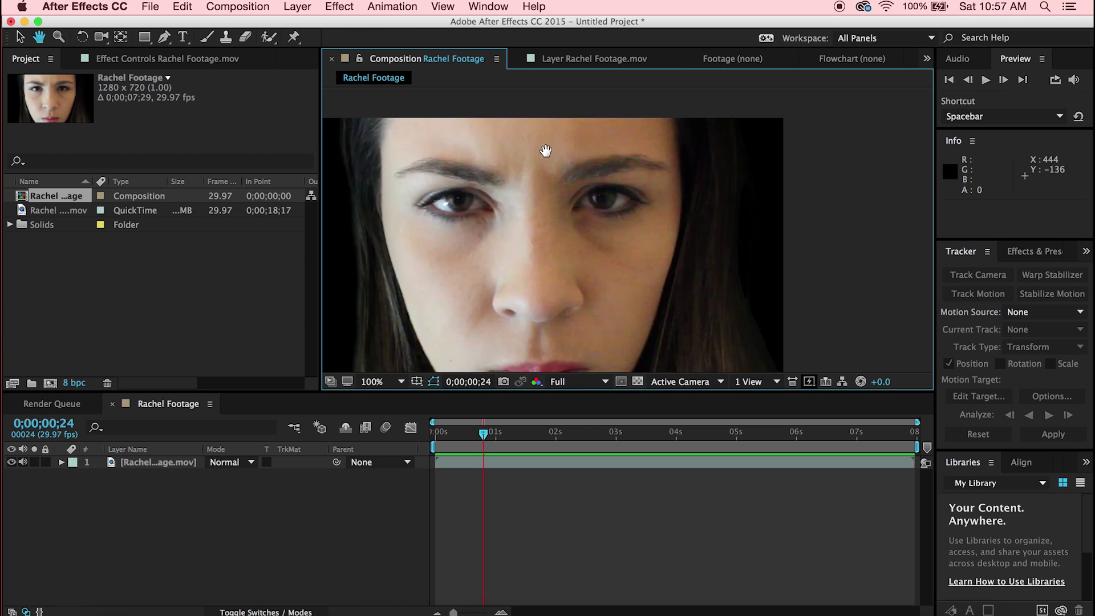
{"action": "left_click_drag", "start_coordinate": [531, 211], "coordinate": [733, 191]}
Step: Add a new null object layer, Null 4, to the composition
{"action": "key", "text": "v"}
{"action": "left_click", "coordinate": [299, 6]}
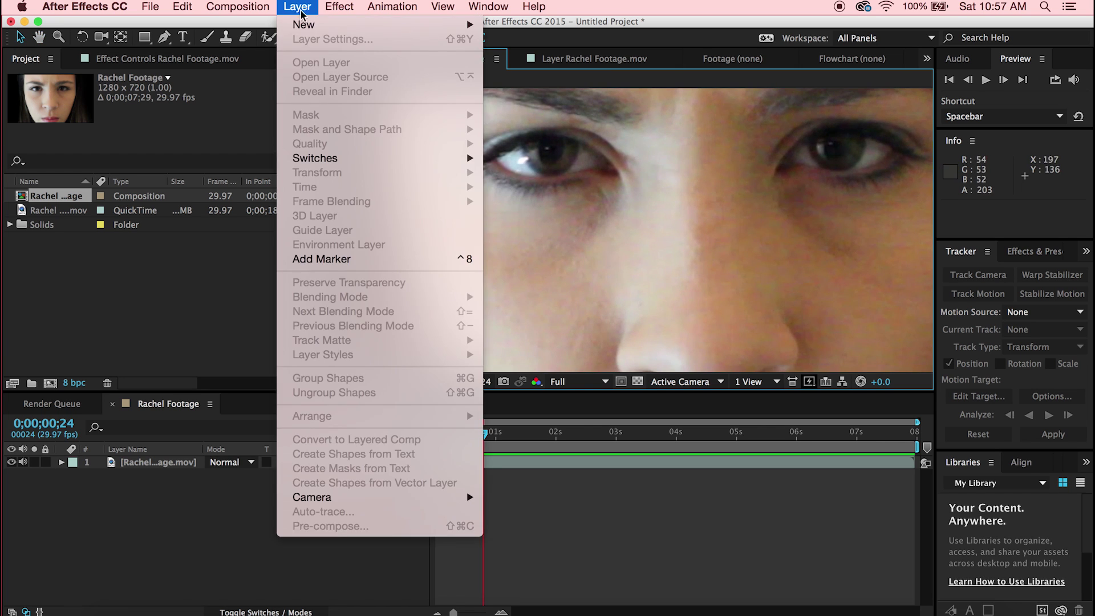
{"action": "mouse_move", "coordinate": [429, 27]}
{"action": "left_click", "coordinate": [539, 88]}
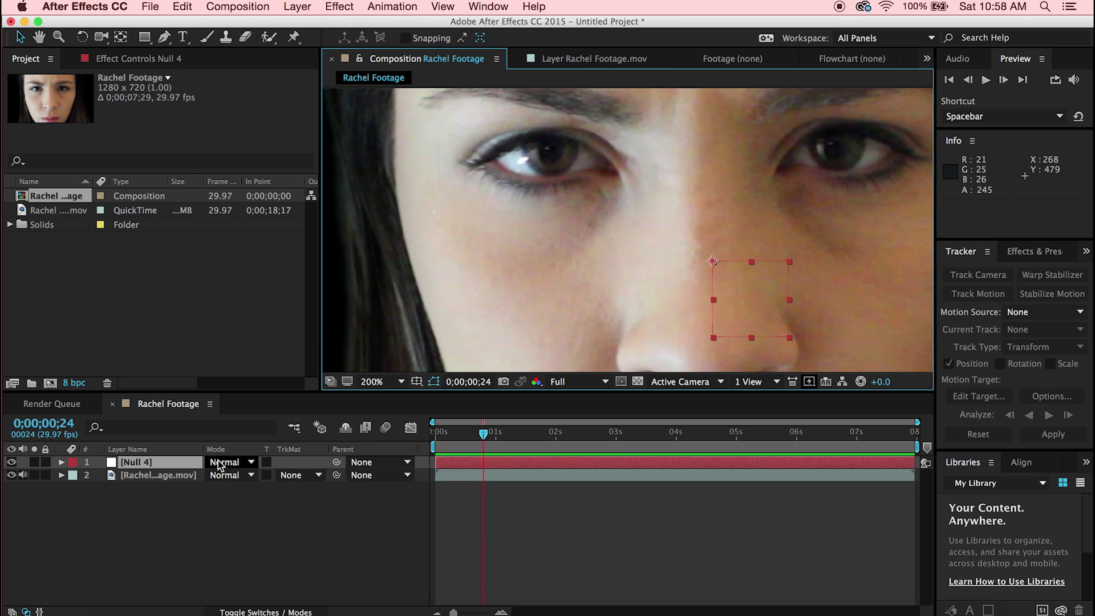
Step: Start Track Motion on the Rachel Footage.mov layer, creating Tracker 1
{"action": "left_click", "coordinate": [161, 477]}
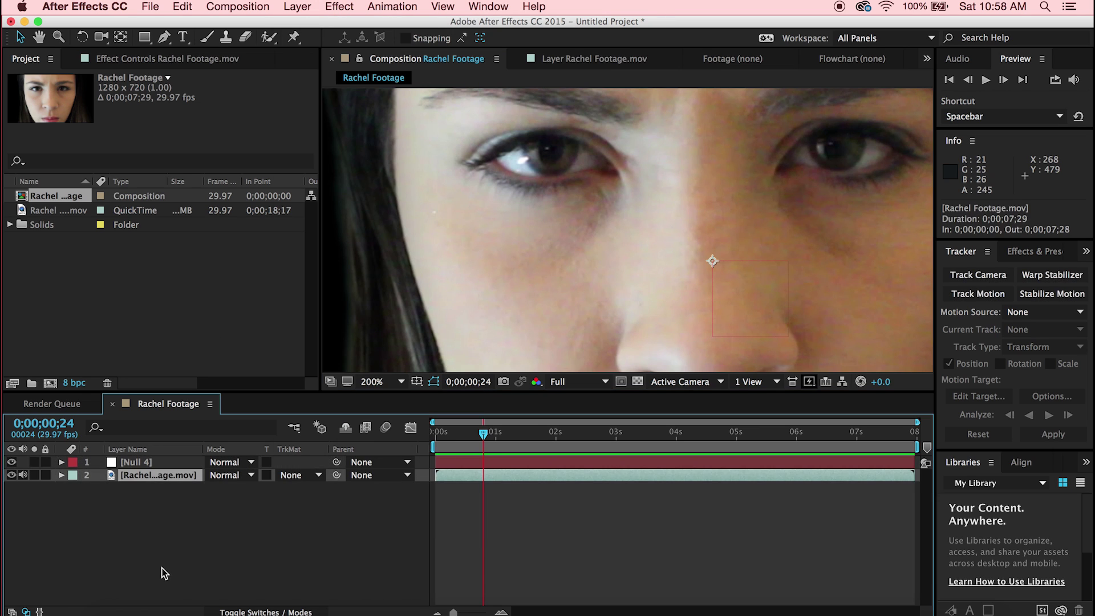
{"action": "right_click", "coordinate": [167, 481]}
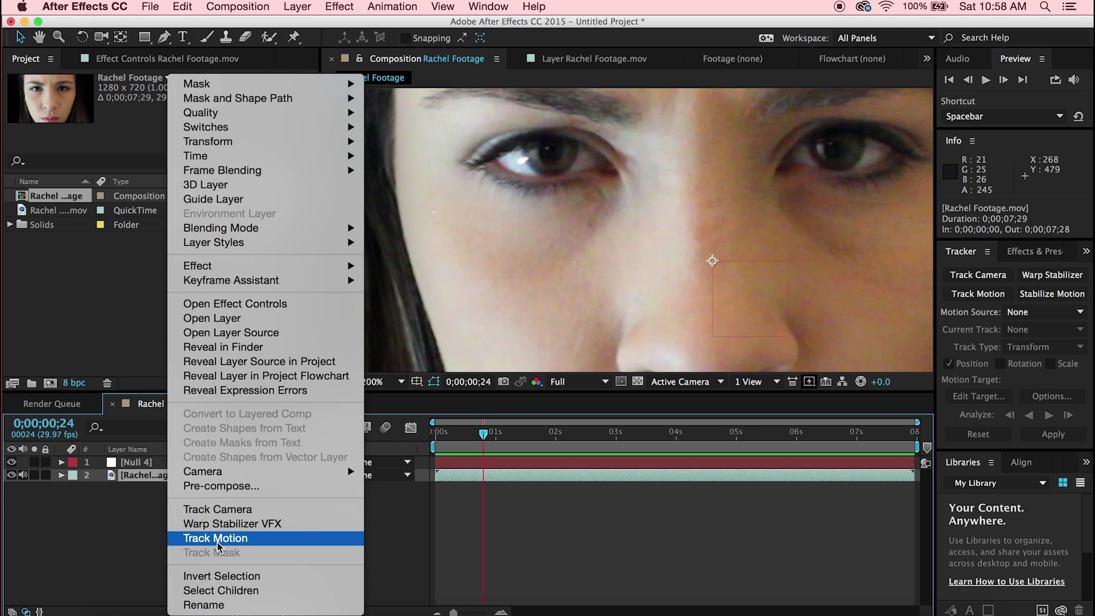
{"action": "left_click", "coordinate": [217, 541]}
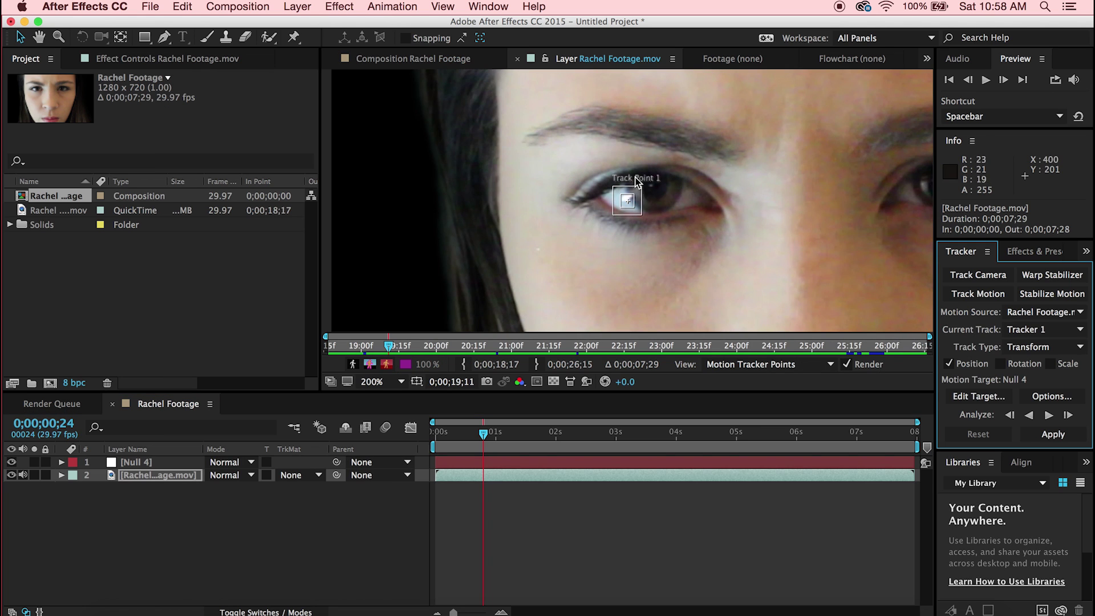
Step: Enlarge Track Point 1's search area and feature region to cover the eye's iris
{"action": "key", "text": "period"}
{"action": "left_click", "coordinate": [651, 224]}
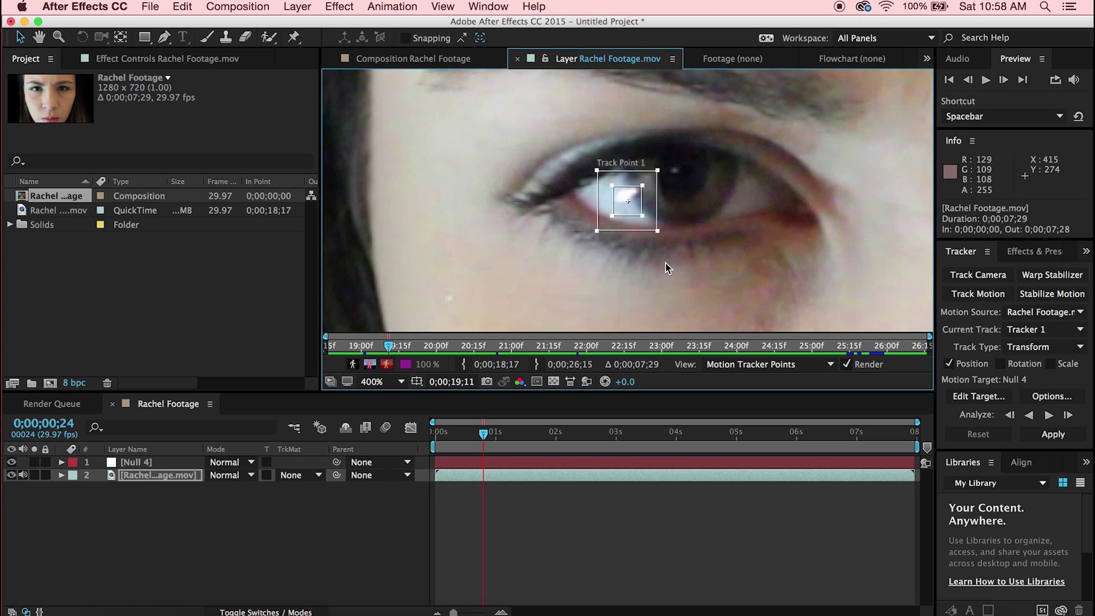
{"action": "left_click_drag", "start_coordinate": [657, 231], "coordinate": [724, 247]}
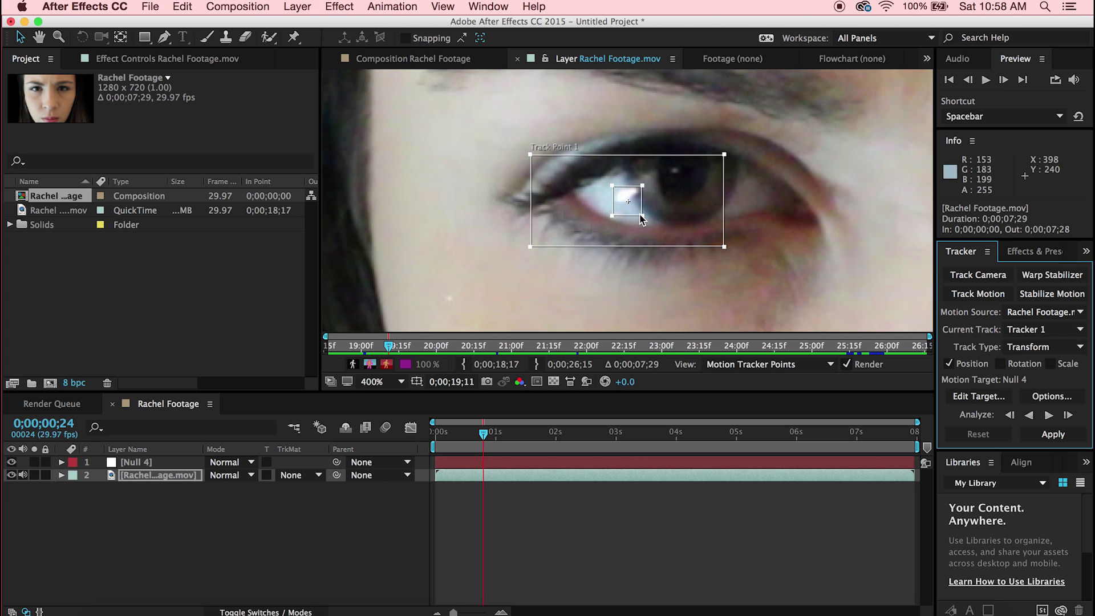
{"action": "mouse_move", "coordinate": [644, 216]}
{"action": "left_mouse_down"}
{"action": "mouse_move", "coordinate": [665, 225]}
{"action": "mouse_move", "coordinate": [656, 224]}
{"action": "mouse_move", "coordinate": [662, 201]}
{"action": "mouse_move", "coordinate": [681, 217]}
{"action": "mouse_move", "coordinate": [656, 204]}
{"action": "left_mouse_up"}
{"action": "left_click", "coordinate": [943, 314]}
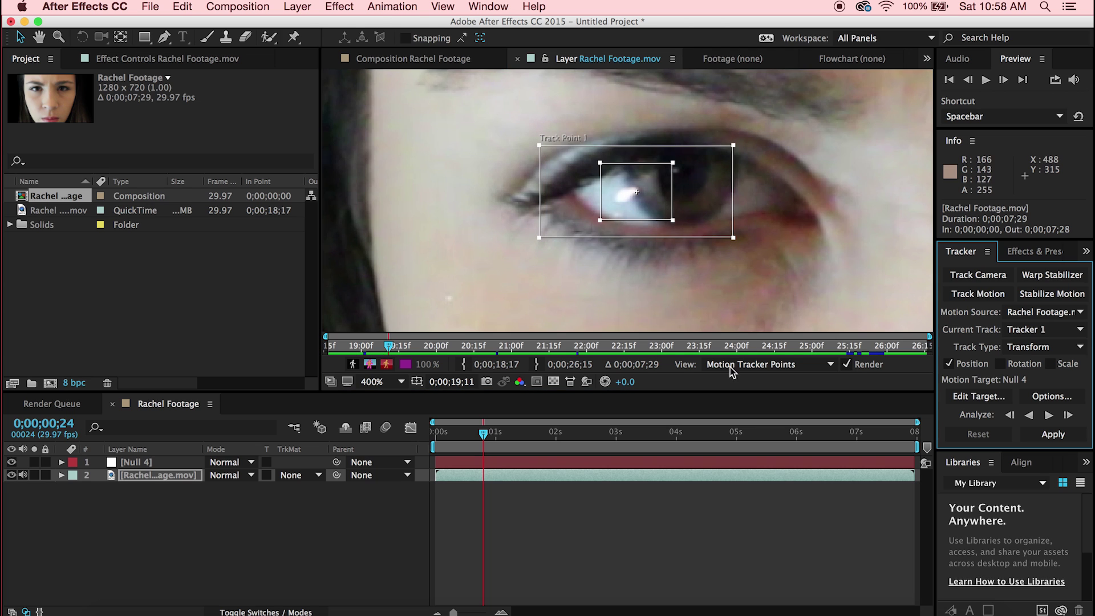
Step: At the first frame, place Track Point 1 on the iris and analyze forward
{"action": "left_click_drag", "start_coordinate": [494, 436], "coordinate": [336, 456]}
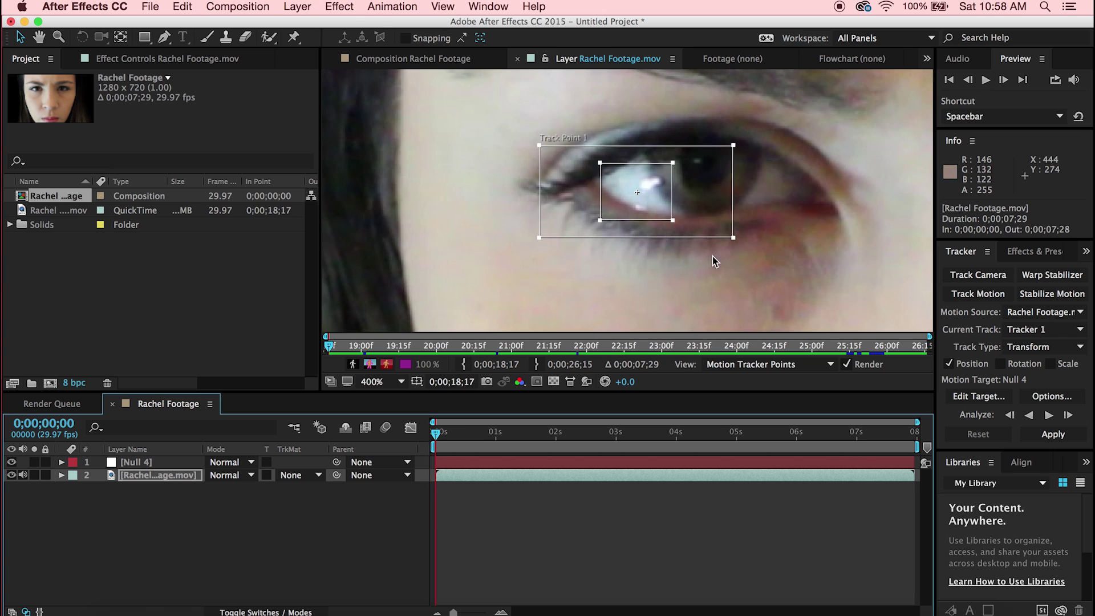
{"action": "left_click_drag", "start_coordinate": [660, 190], "coordinate": [683, 180]}
{"action": "key", "text": "comma"}
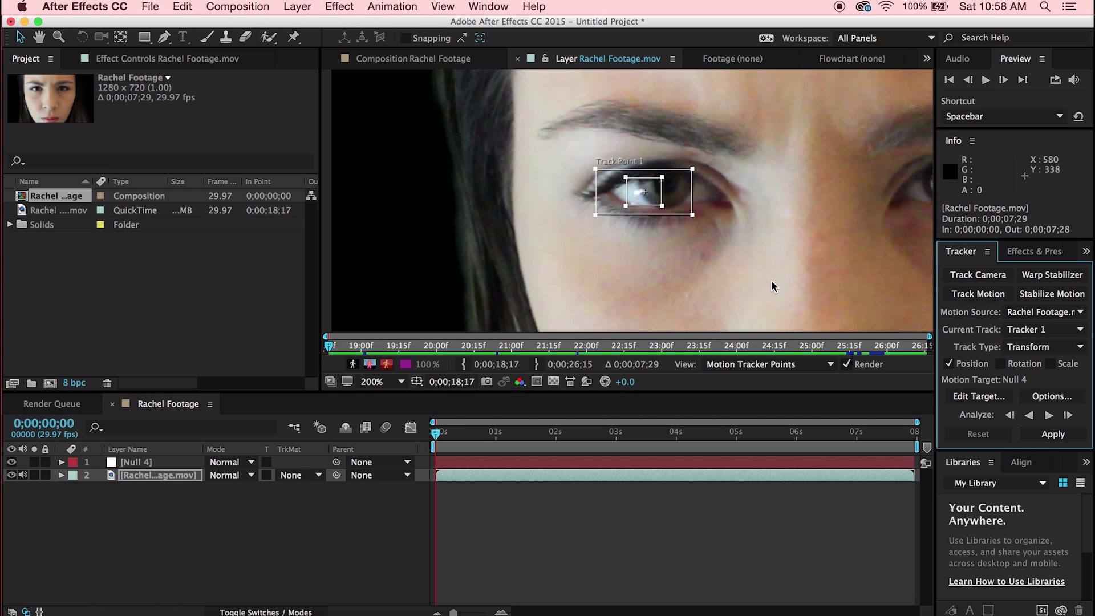
{"action": "left_click", "coordinate": [1049, 415]}
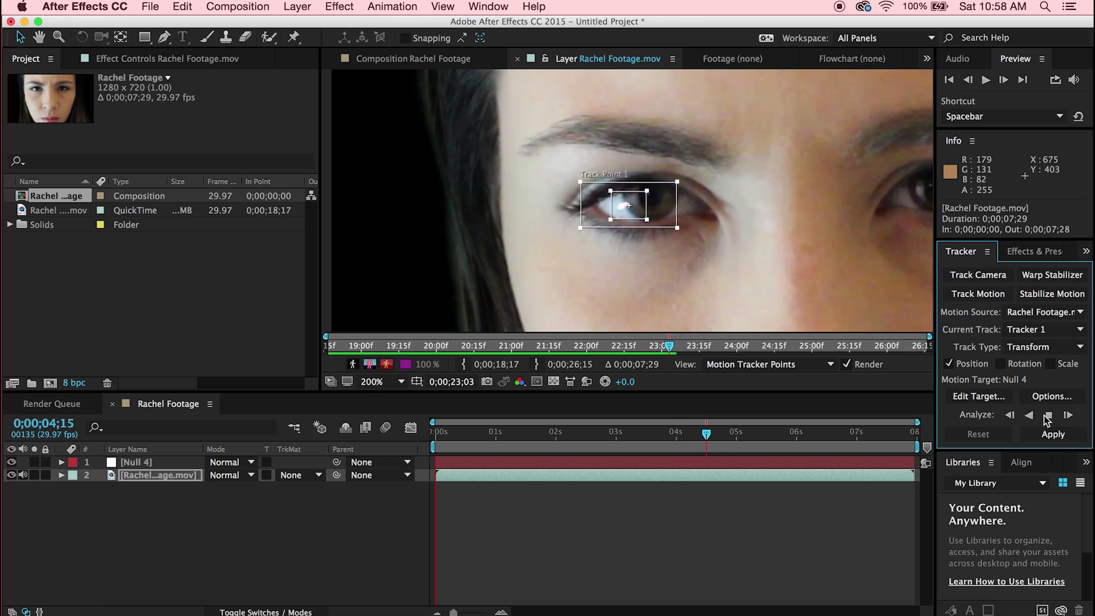
Step: Stop the analysis where it drifts and pull Track Point 1 back onto the iris frame by frame
{"action": "left_click", "coordinate": [1048, 416]}
{"action": "scroll", "coordinate": [650, 217], "scroll_direction": "up", "scroll_amount": 3}
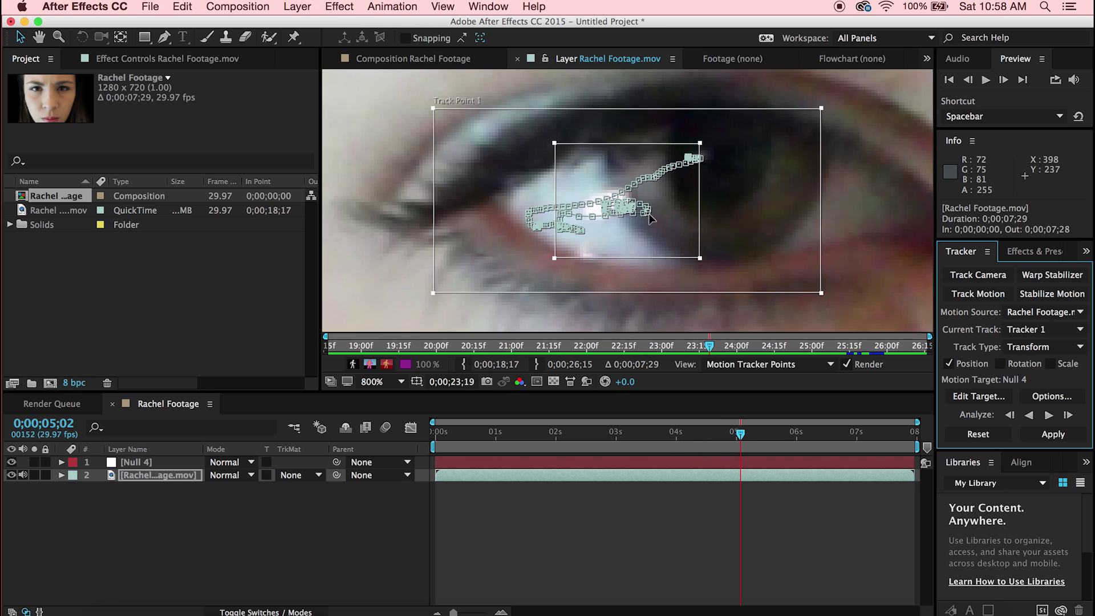
{"action": "left_click", "coordinate": [1067, 413]}
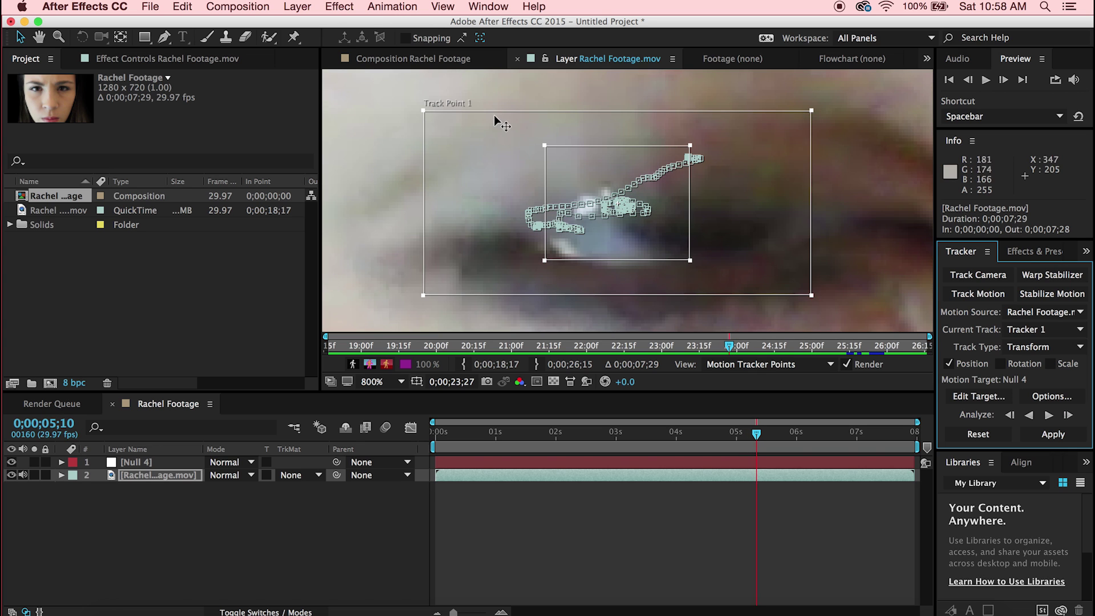
{"action": "left_click", "coordinate": [1069, 415]}
{"action": "left_click", "coordinate": [679, 171]}
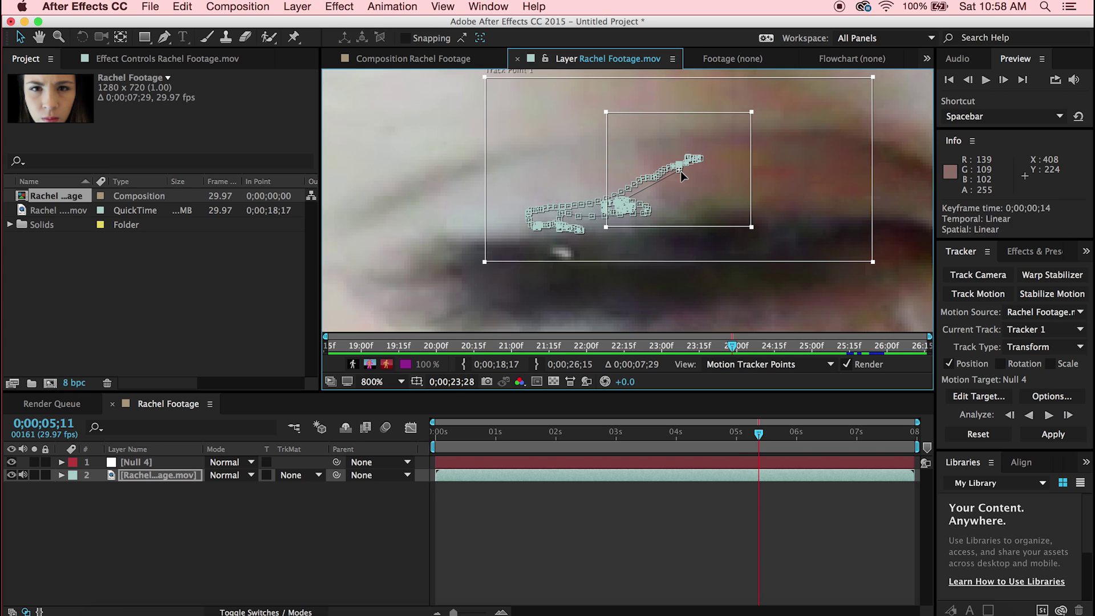
{"action": "key", "text": "super+z"}
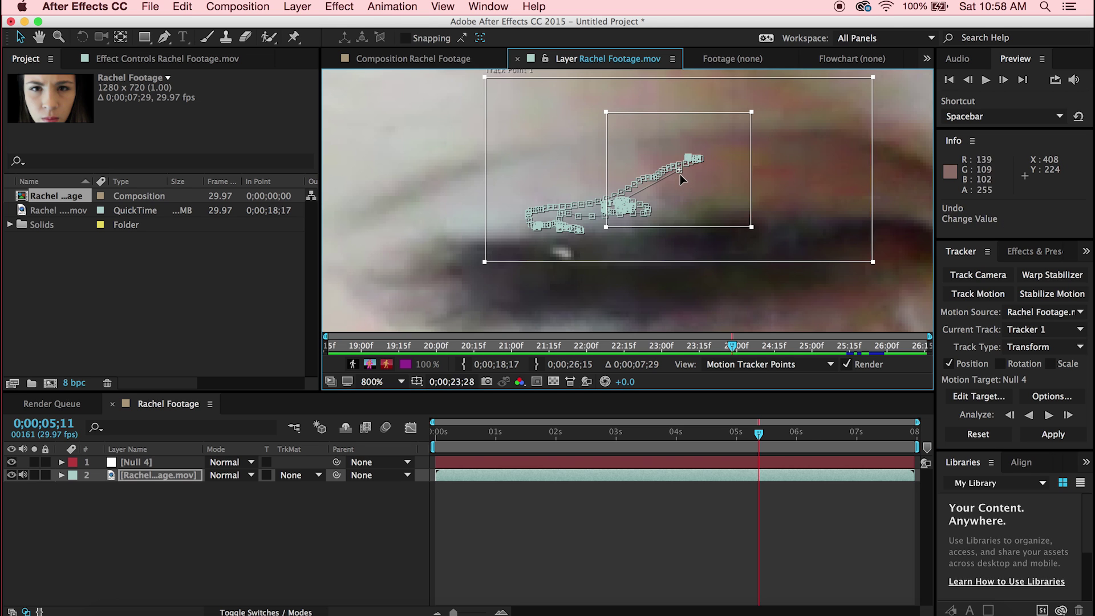
{"action": "left_click_drag", "start_coordinate": [682, 172], "coordinate": [621, 205]}
{"action": "left_click", "coordinate": [1069, 415]}
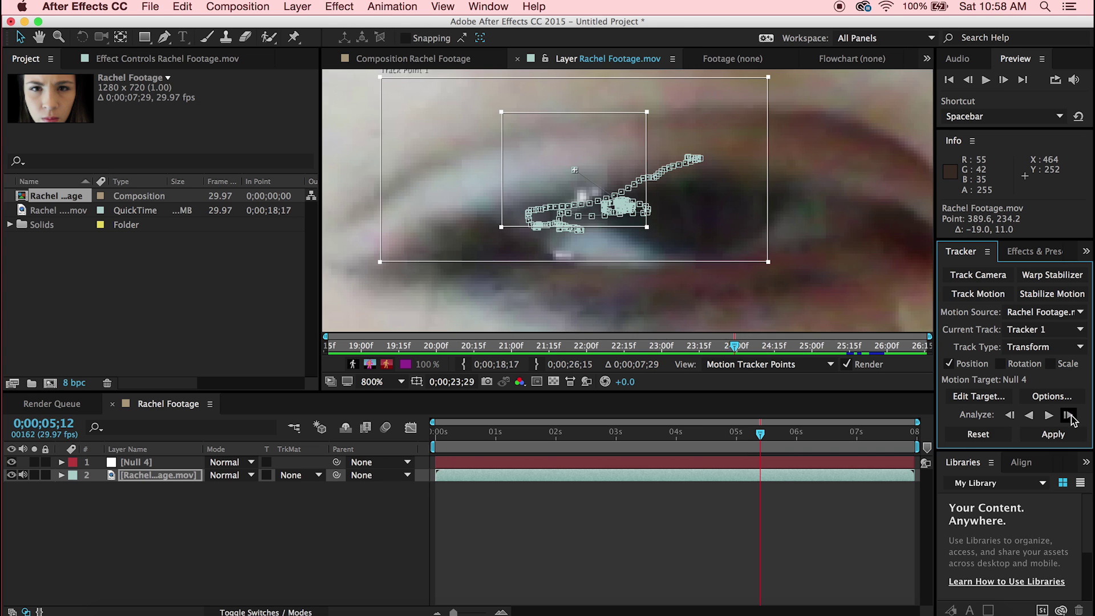
{"action": "left_click_drag", "start_coordinate": [582, 176], "coordinate": [619, 211]}
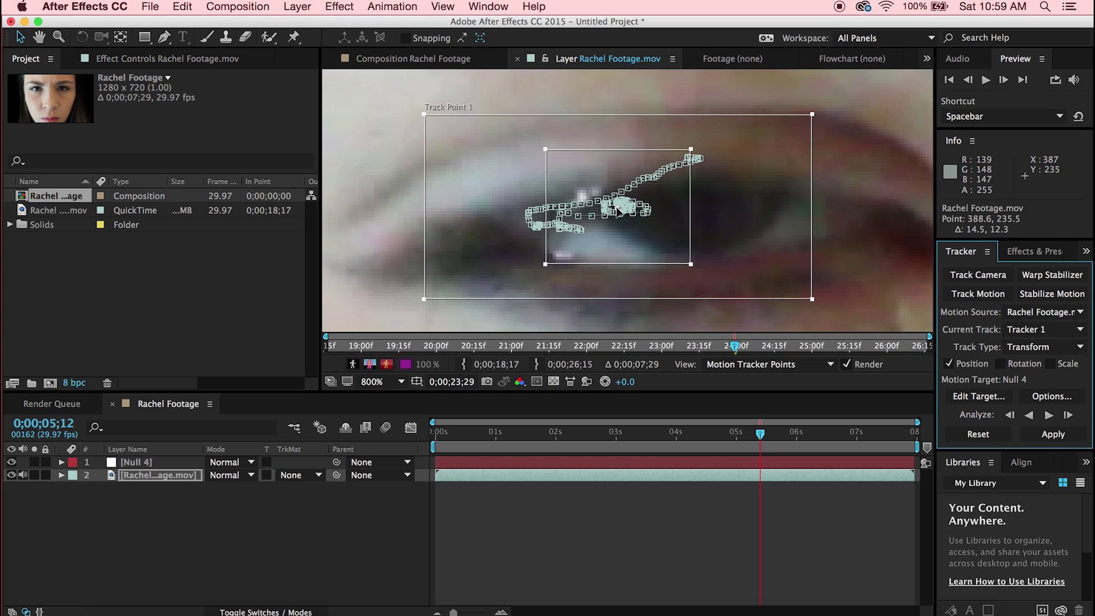
Step: Correct a few more frames, then analyze forward to the final frame 0;00;07;28
{"action": "left_click", "coordinate": [1069, 415]}
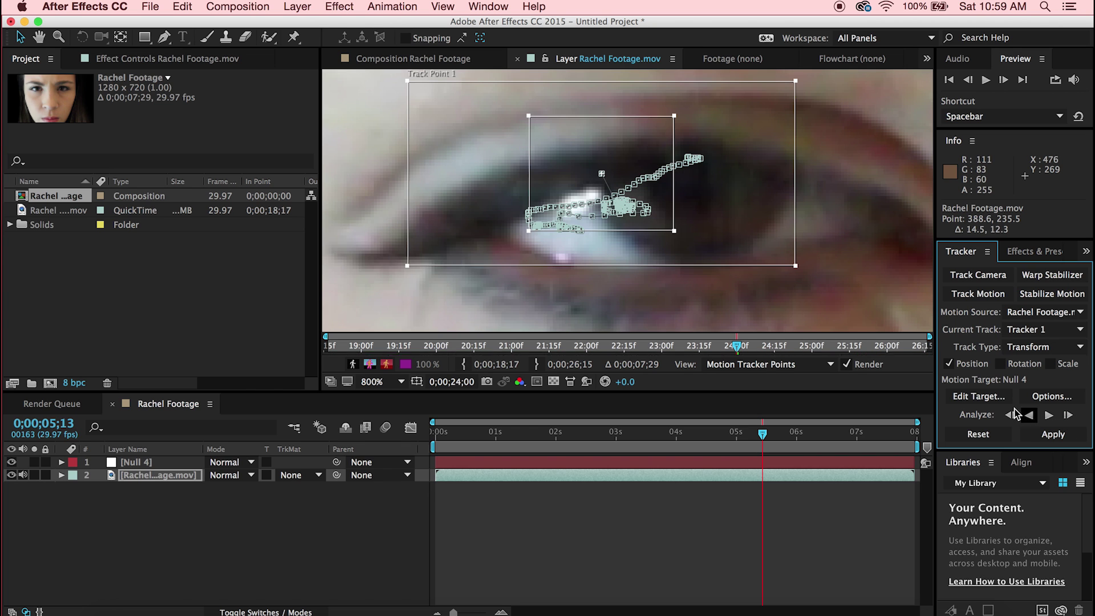
{"action": "scroll", "coordinate": [608, 155], "scroll_direction": "down", "scroll_amount": 1}
{"action": "left_click_drag", "start_coordinate": [628, 172], "coordinate": [626, 180]}
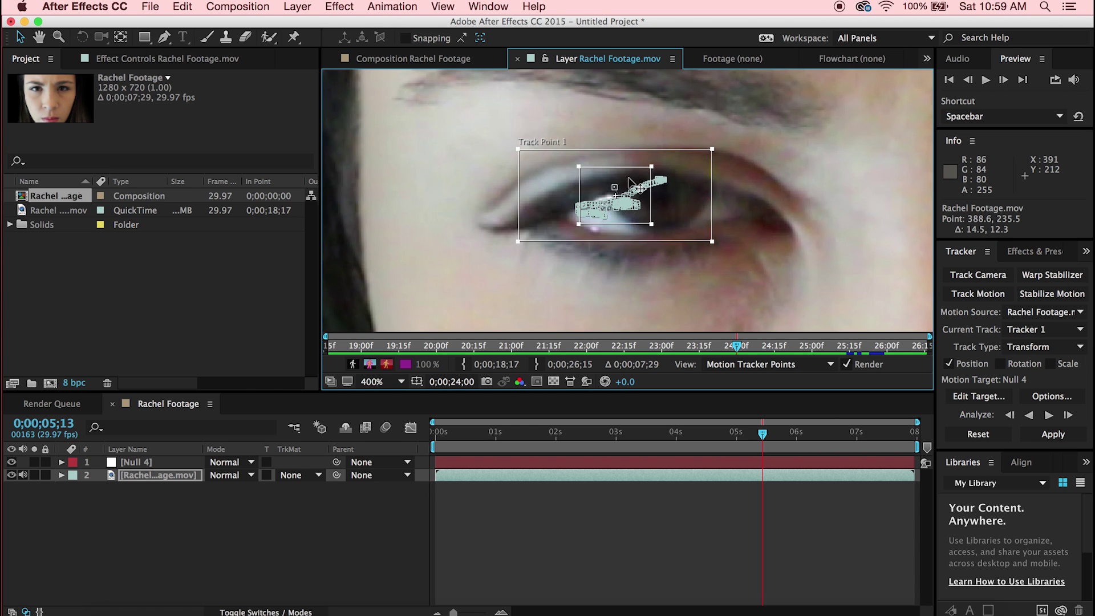
{"action": "left_click", "coordinate": [1068, 414]}
{"action": "left_click_drag", "start_coordinate": [591, 170], "coordinate": [630, 184]}
{"action": "left_click", "coordinate": [1069, 416]}
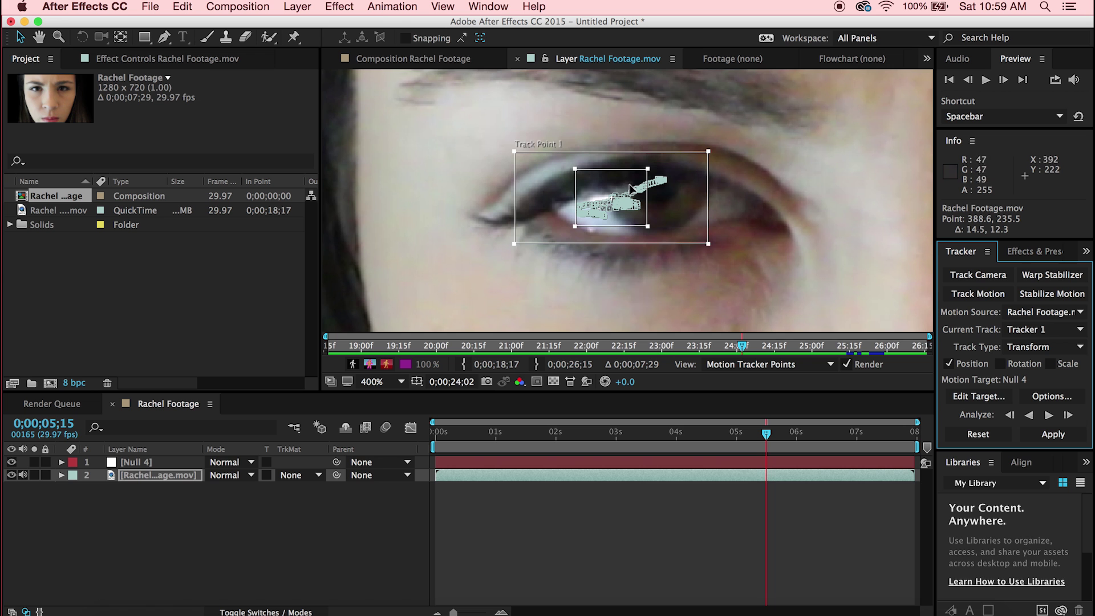
{"action": "left_click", "coordinate": [1049, 416]}
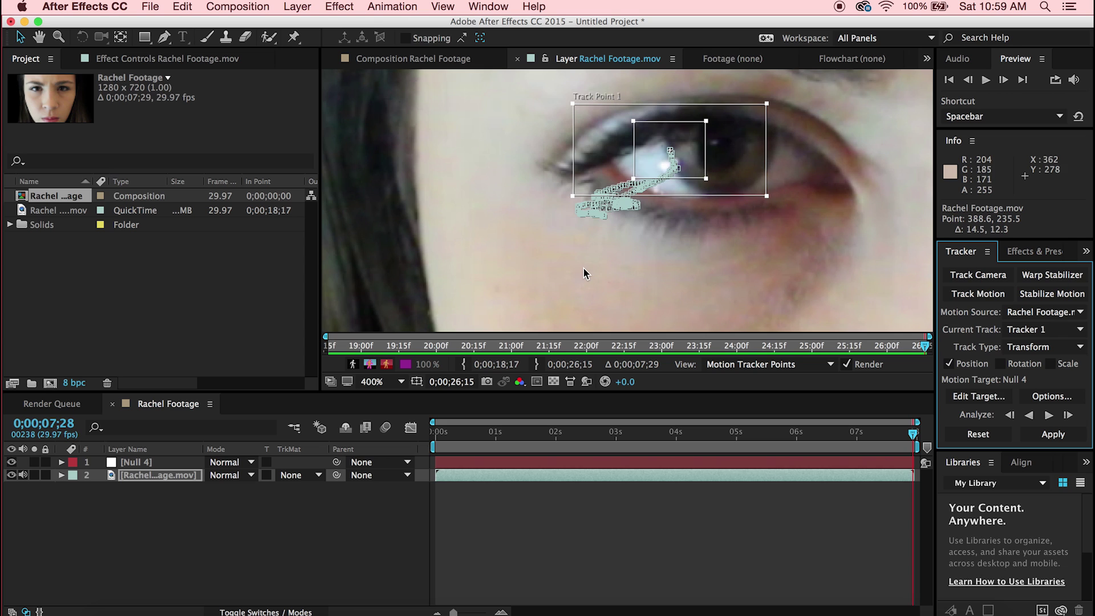
{"action": "left_click_drag", "start_coordinate": [727, 182], "coordinate": [522, 186]}
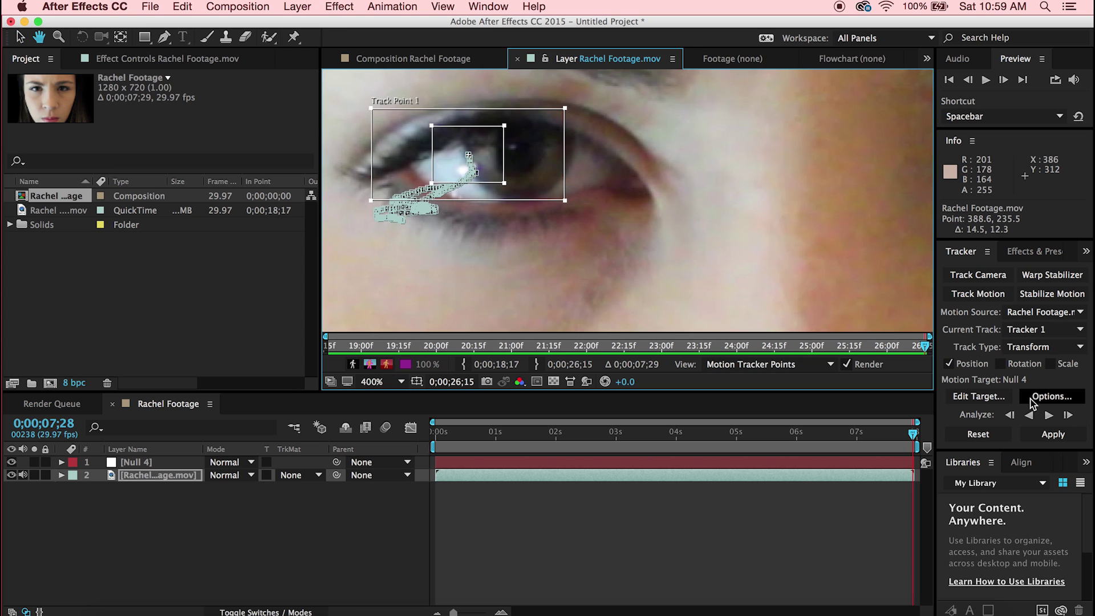
Step: Set Null 4 as the motion target and apply Tracker 1's X and Y motion to it
{"action": "left_click", "coordinate": [979, 396]}
{"action": "left_click", "coordinate": [614, 318]}
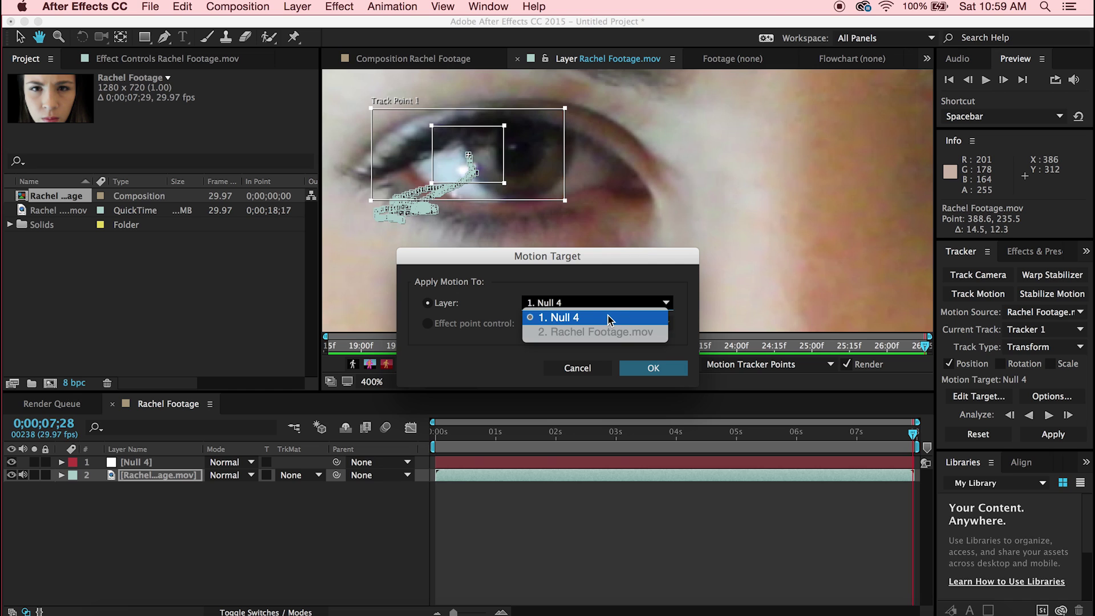
{"action": "left_click", "coordinate": [609, 318]}
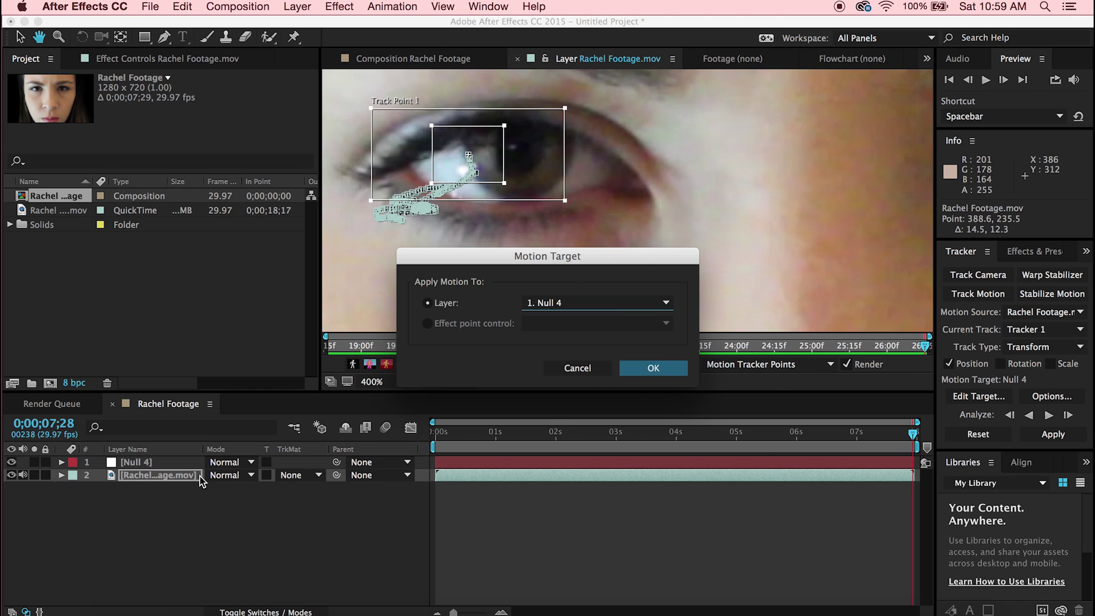
{"action": "left_click", "coordinate": [653, 369]}
{"action": "left_click", "coordinate": [1052, 434]}
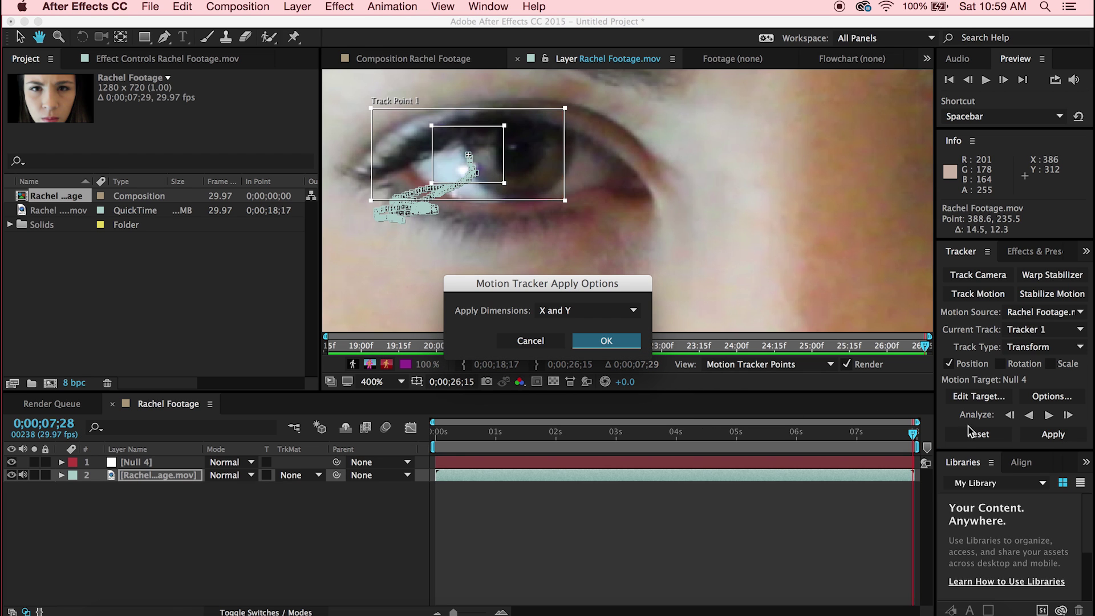
{"action": "left_click", "coordinate": [606, 341]}
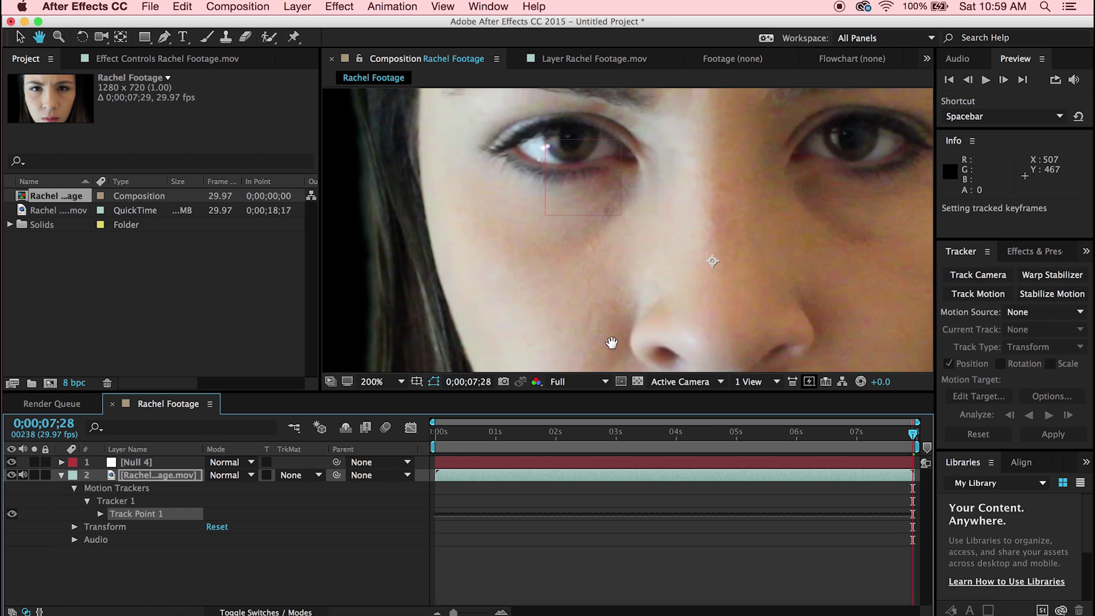
Step: Collapse the footage layer's tracker properties and zoom in on the woman's left eye
{"action": "left_click_drag", "start_coordinate": [558, 206], "coordinate": [488, 293]}
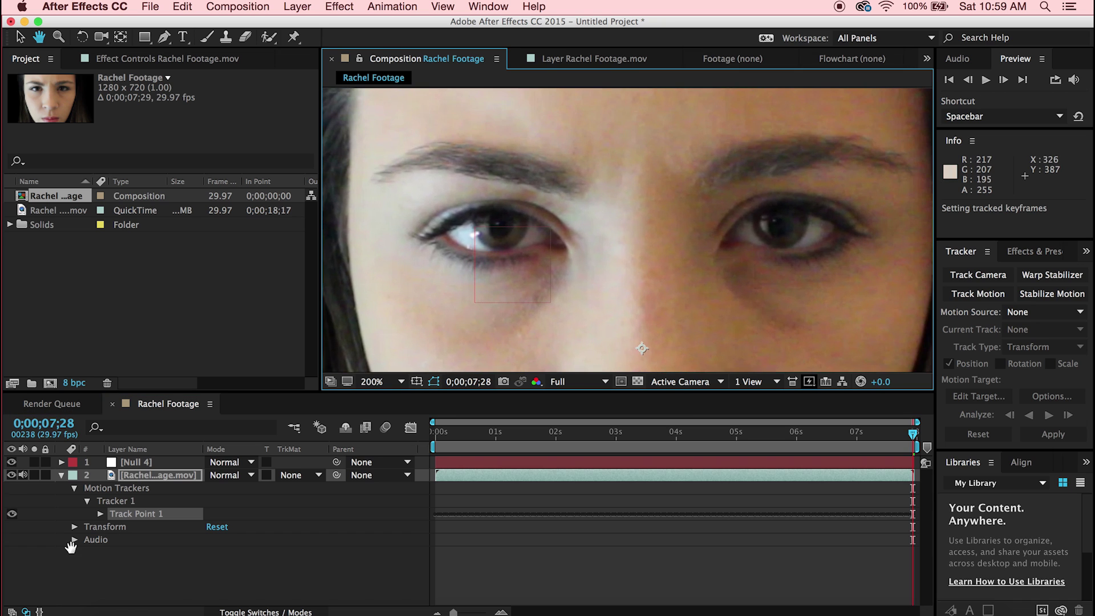
{"action": "left_click", "coordinate": [62, 476]}
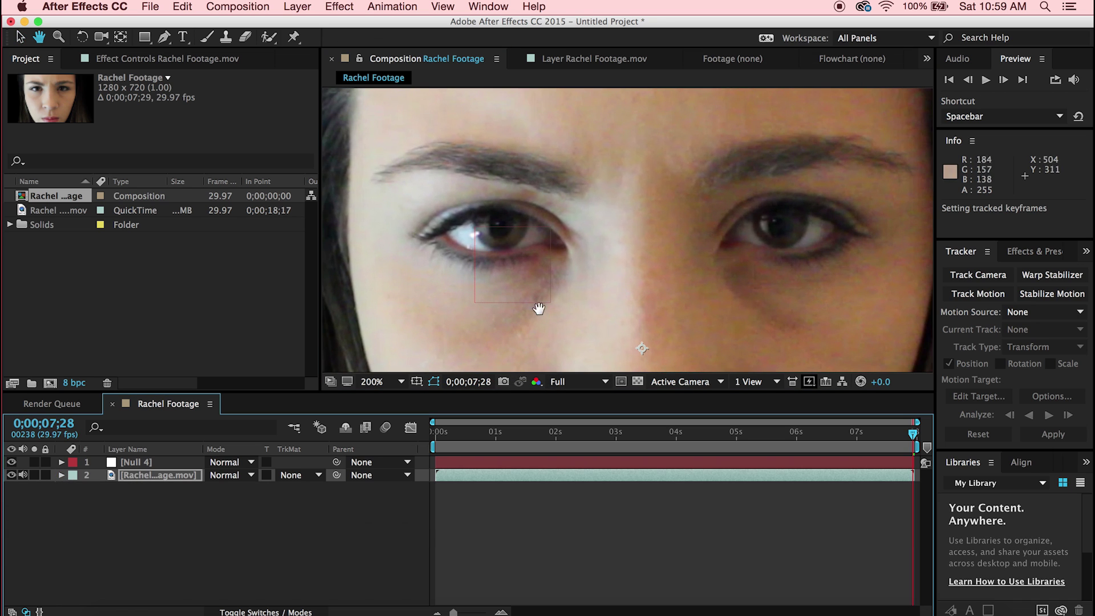
{"action": "scroll", "coordinate": [553, 270], "scroll_direction": "up", "scroll_amount": 2}
{"action": "left_click_drag", "start_coordinate": [470, 264], "coordinate": [571, 235]}
{"action": "scroll", "coordinate": [667, 257], "scroll_direction": "up", "scroll_amount": 1}
Step: Create a 1280×720 black (000000) solid named Black Solid 3, then zoom out to see it whole
{"action": "key", "text": "v"}
{"action": "left_click", "coordinate": [308, 6]}
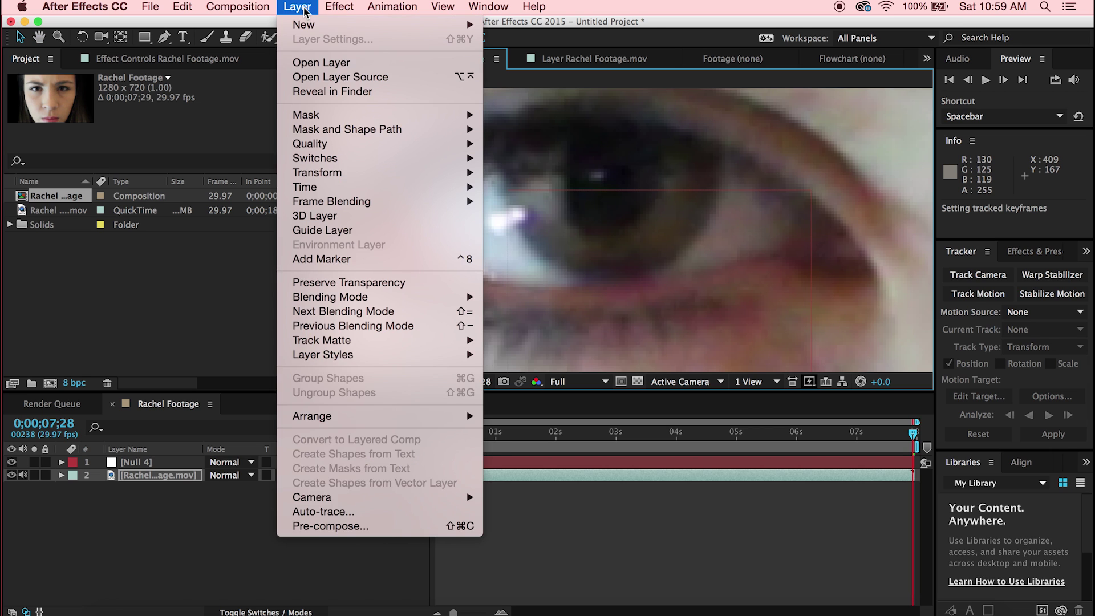
{"action": "mouse_move", "coordinate": [434, 26]}
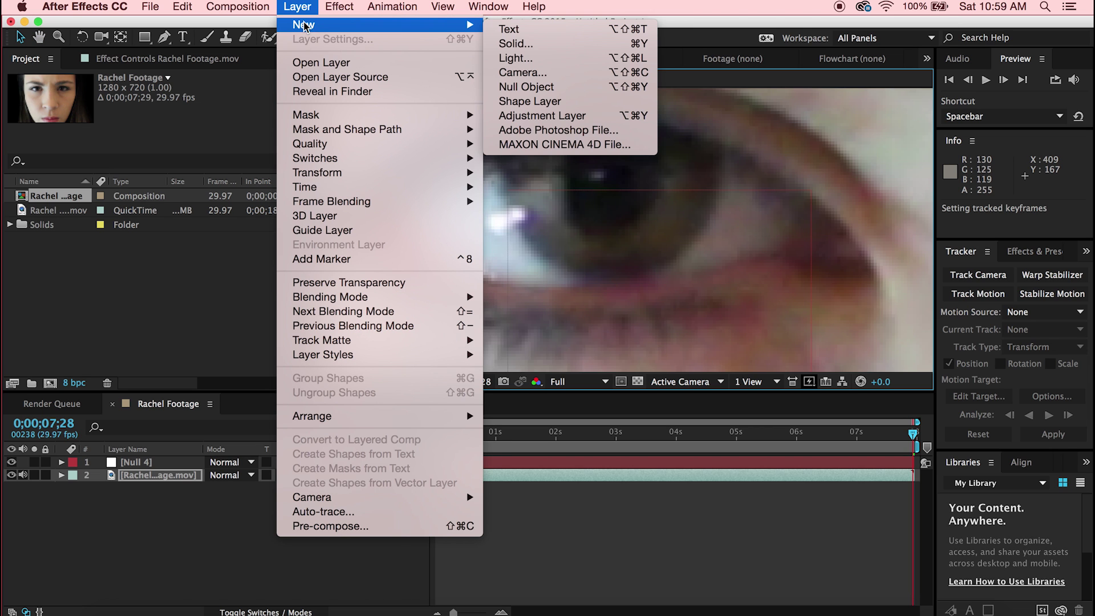
{"action": "left_click", "coordinate": [557, 46]}
{"action": "left_click", "coordinate": [539, 416]}
{"action": "left_click_drag", "start_coordinate": [399, 422], "coordinate": [496, 556]}
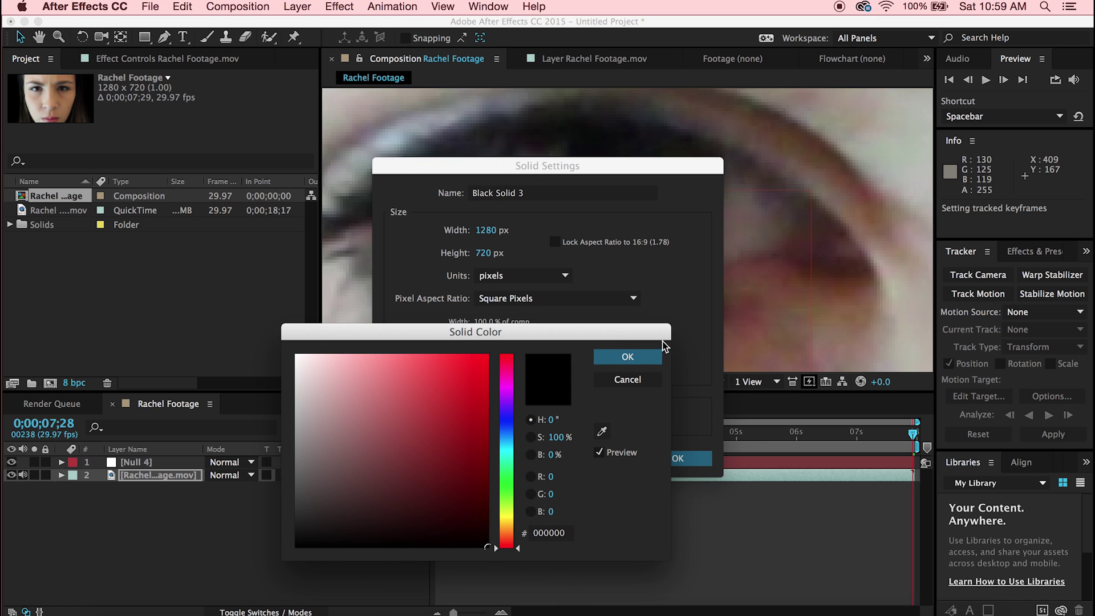
{"action": "left_click", "coordinate": [650, 357]}
{"action": "left_click", "coordinate": [684, 459]}
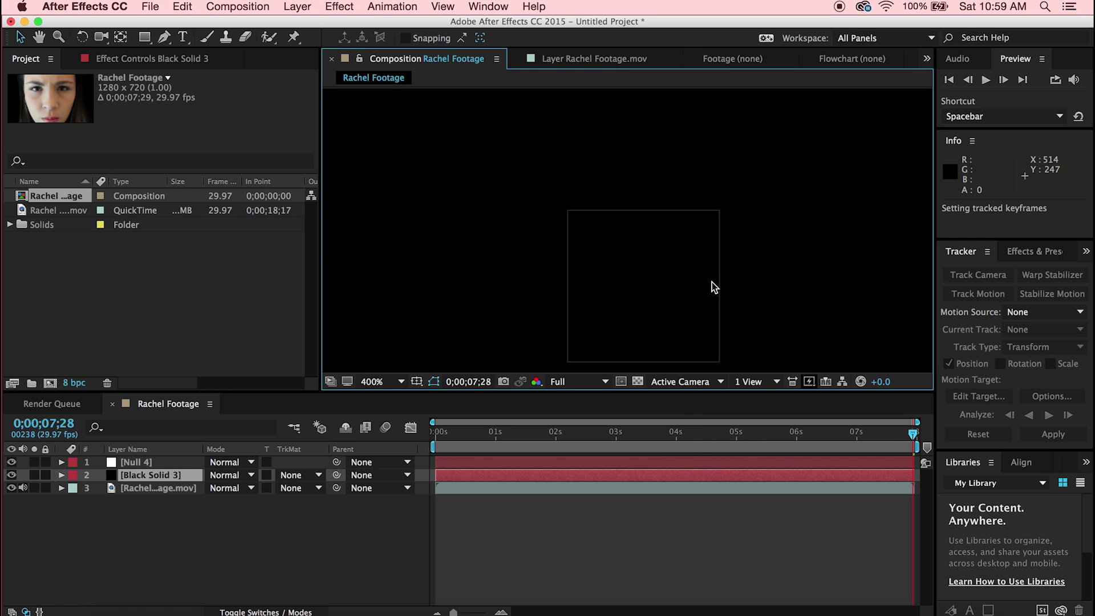
{"action": "scroll", "coordinate": [712, 283], "scroll_direction": "down", "scroll_amount": 3}
{"action": "key", "text": "space"}
{"action": "left_click_drag", "start_coordinate": [710, 286], "coordinate": [668, 274]}
{"action": "key", "text": "v"}
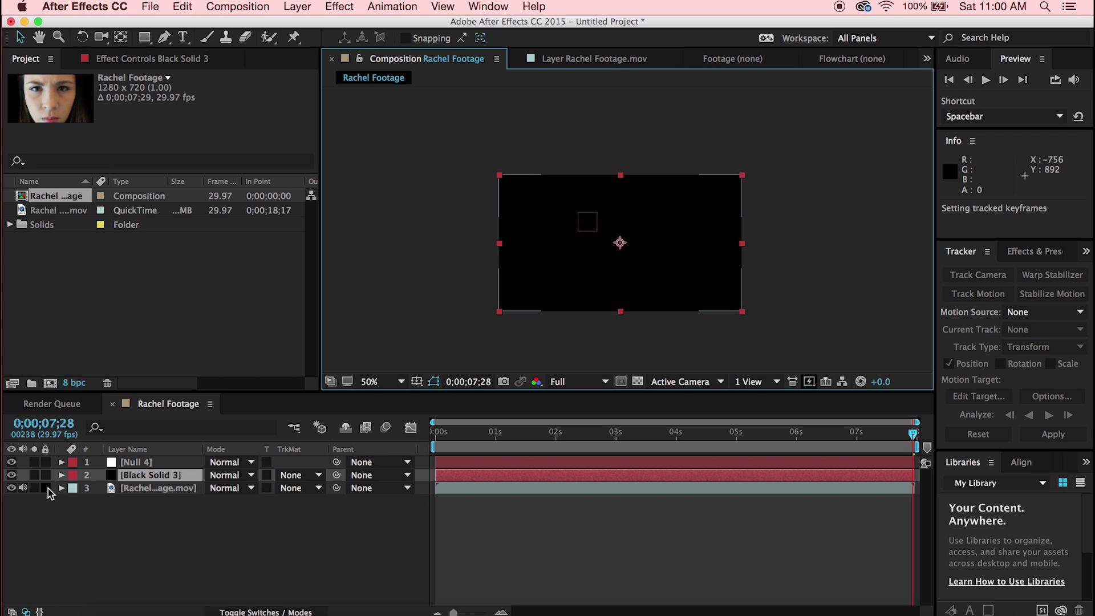
Step: Hide Black Solid 3 and move it above Null 4 to the top of the stack
{"action": "left_click", "coordinate": [11, 475]}
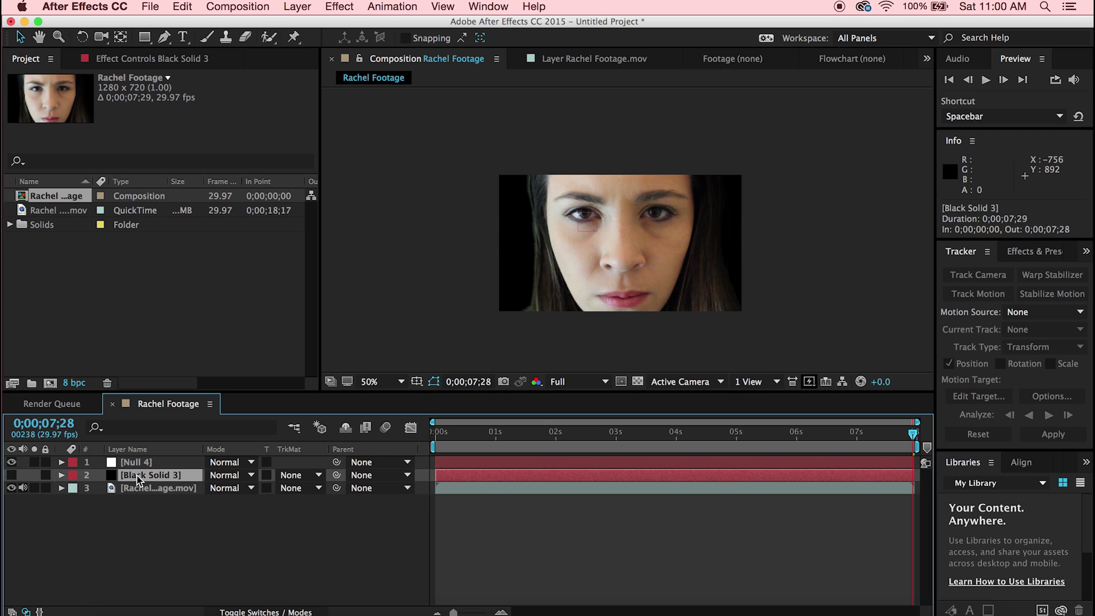
{"action": "left_click_drag", "start_coordinate": [142, 475], "coordinate": [147, 462]}
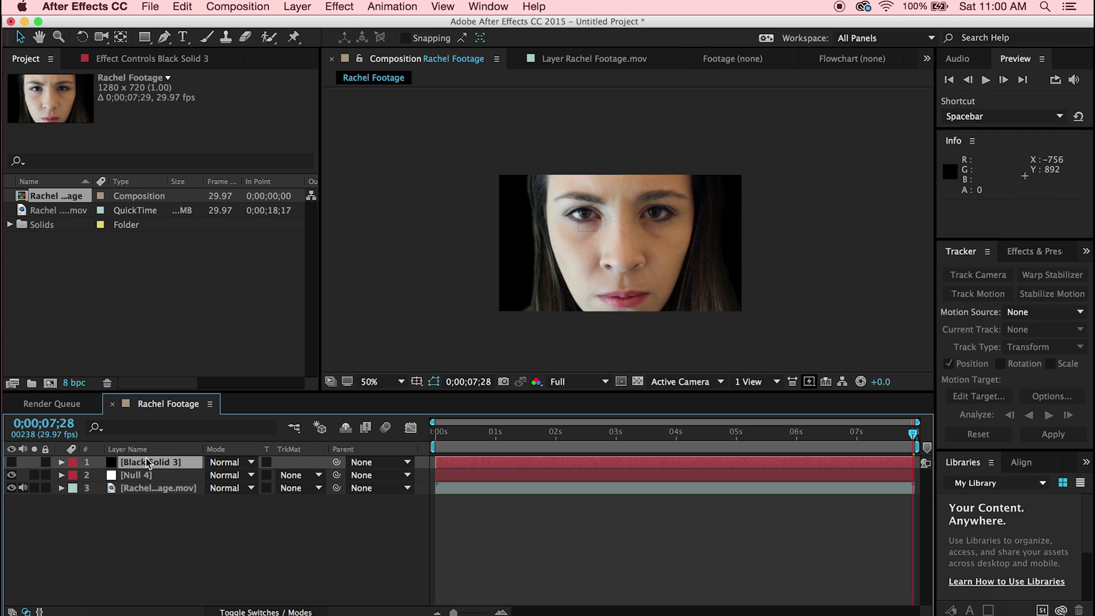
{"action": "left_click", "coordinate": [187, 527]}
Step: Zoom in on the left eye and delete an accidentally created shape layer
{"action": "key", "text": "h"}
{"action": "left_click_drag", "start_coordinate": [607, 233], "coordinate": [428, 219]}
{"action": "scroll", "coordinate": [709, 238], "scroll_direction": "up", "scroll_amount": 2}
{"action": "left_click_drag", "start_coordinate": [584, 212], "coordinate": [575, 219]}
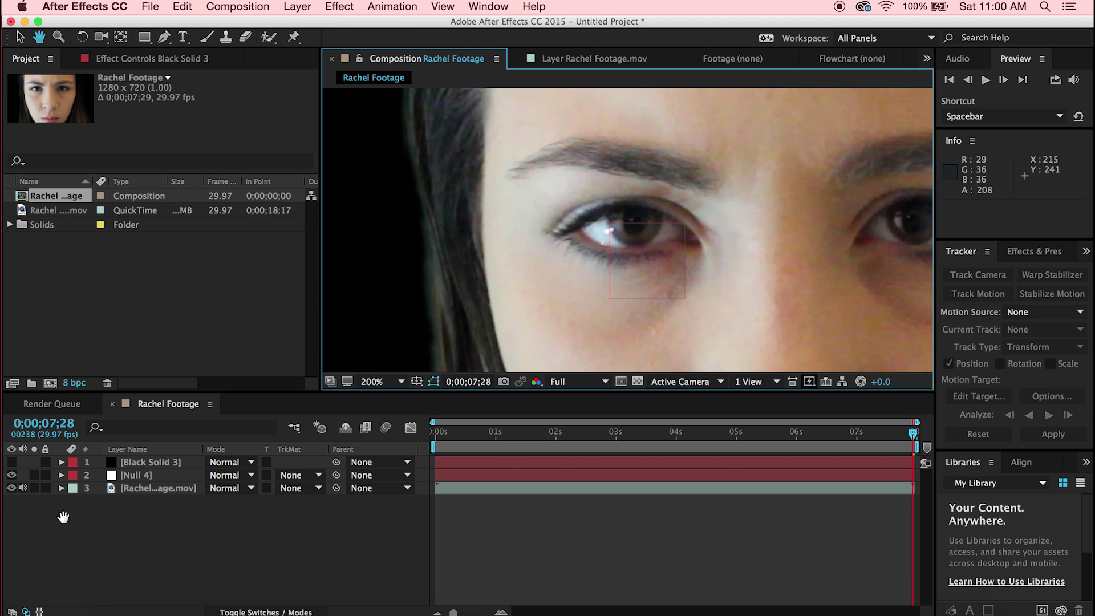
{"action": "left_click_drag", "start_coordinate": [653, 243], "coordinate": [657, 286]}
{"action": "scroll", "coordinate": [636, 268], "scroll_direction": "up", "scroll_amount": 4}
{"action": "key", "text": "v"}
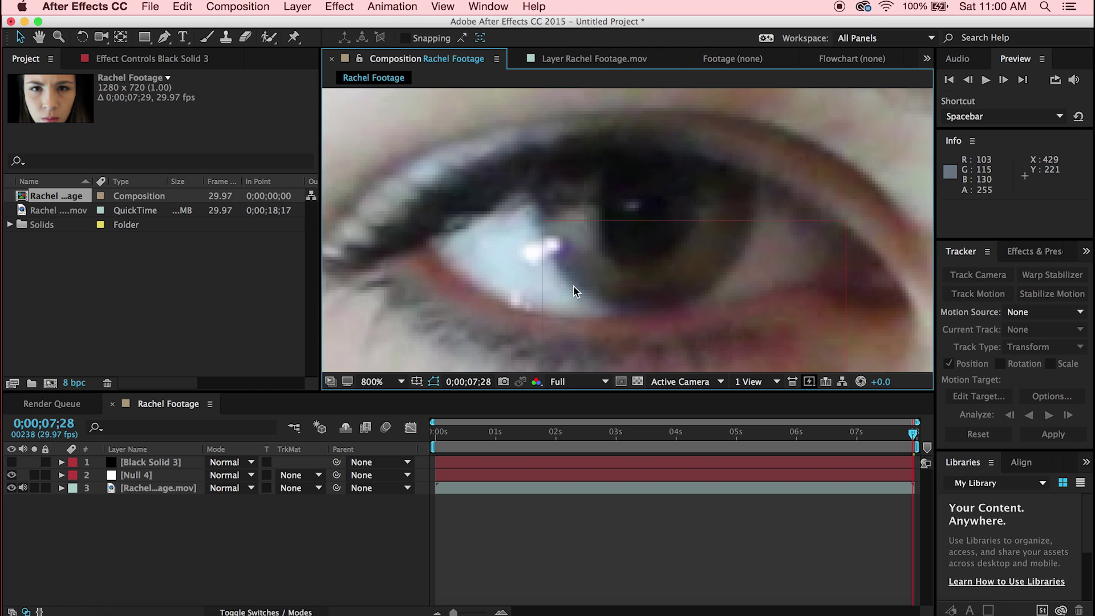
{"action": "left_click", "coordinate": [163, 39]}
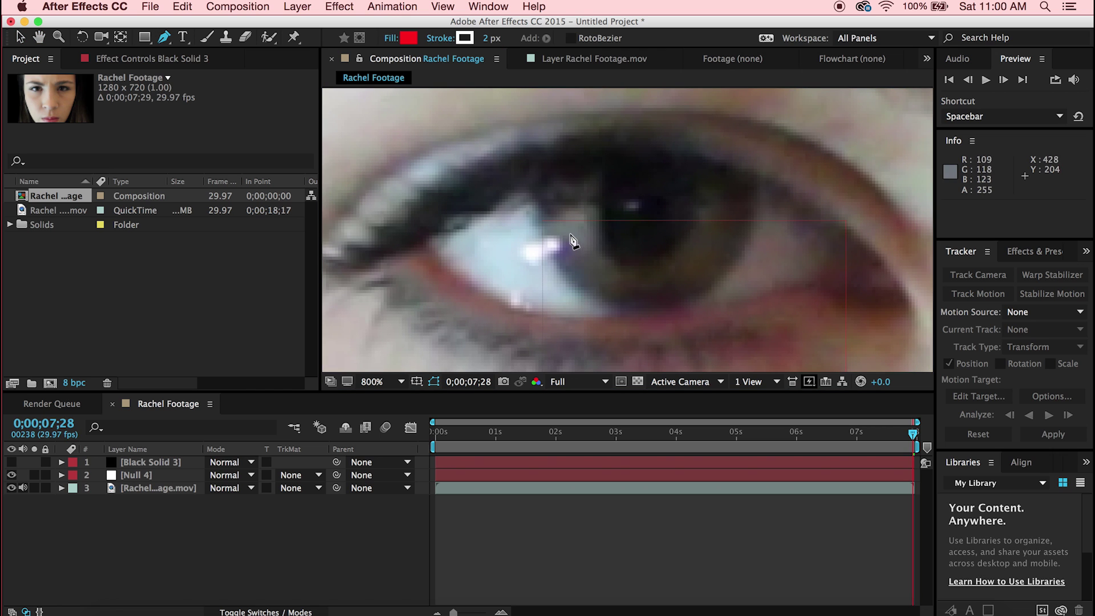
{"action": "left_click", "coordinate": [531, 196]}
{"action": "left_click", "coordinate": [149, 465]}
{"action": "key", "text": "Delete"}
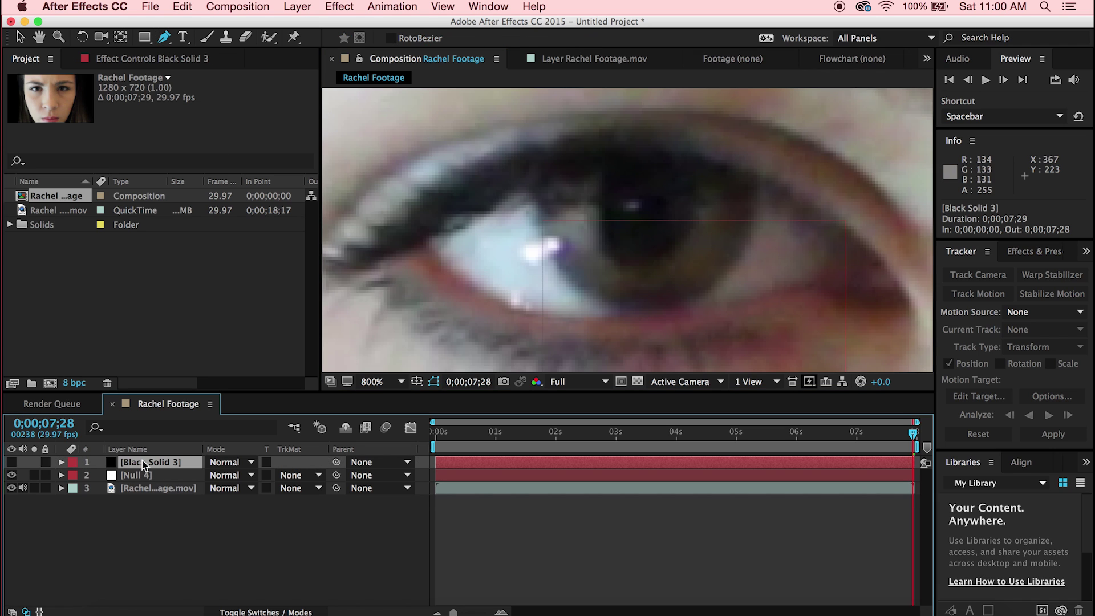
Step: Draw a four-point curved Pen mask, Mask 1, around the left eye's iris on Black Solid 3
{"action": "left_click", "coordinate": [533, 189]}
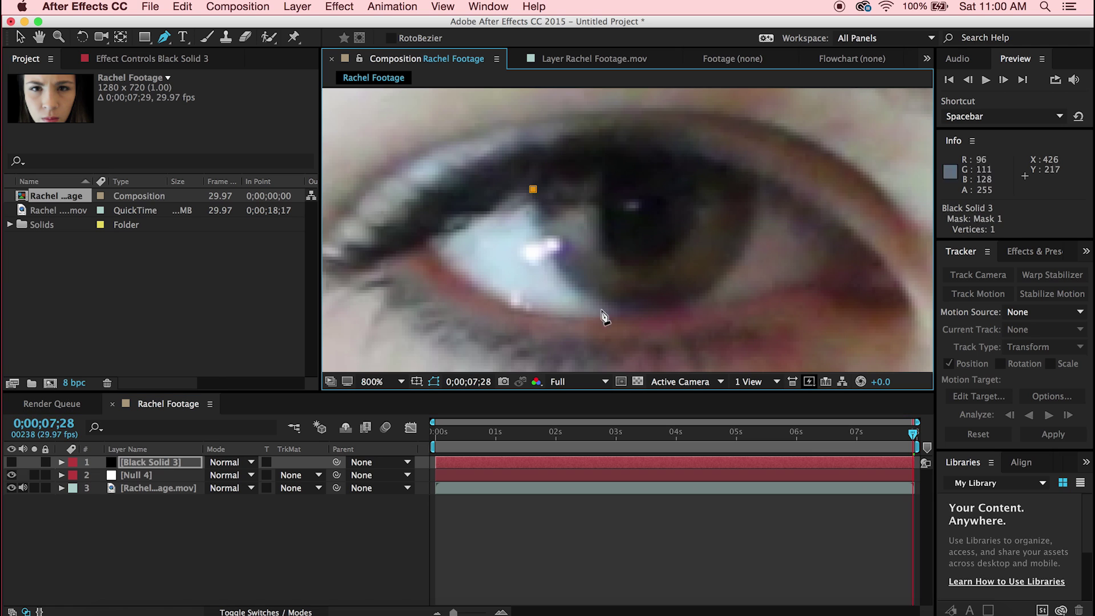
{"action": "left_click_drag", "start_coordinate": [643, 309], "coordinate": [731, 308]}
{"action": "left_click", "coordinate": [758, 181]}
{"action": "left_click_drag", "start_coordinate": [636, 163], "coordinate": [590, 173]}
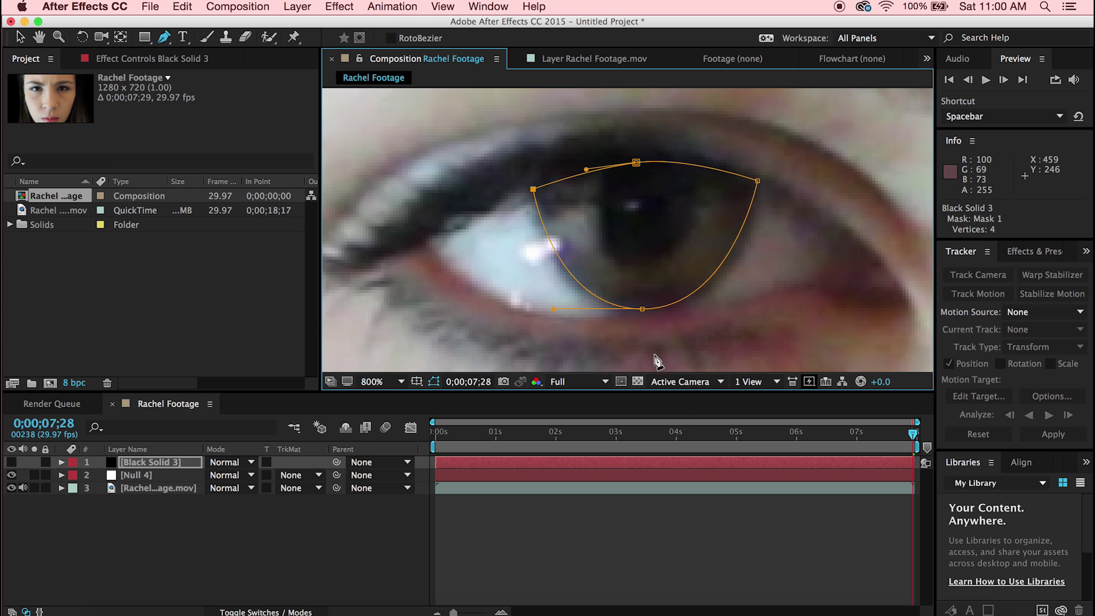
{"action": "left_click_drag", "start_coordinate": [694, 293], "coordinate": [522, 289]}
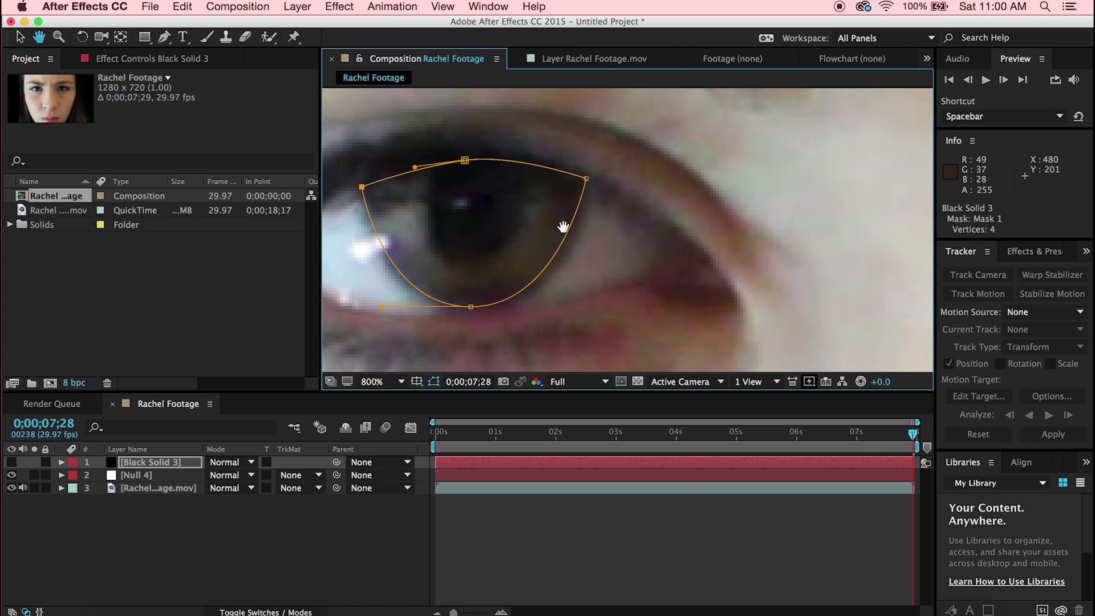
{"action": "scroll", "coordinate": [562, 228], "scroll_direction": "down", "scroll_amount": 3}
{"action": "left_click_drag", "start_coordinate": [741, 266], "coordinate": [677, 268]}
{"action": "scroll", "coordinate": [674, 231], "scroll_direction": "up", "scroll_amount": 2}
{"action": "left_click_drag", "start_coordinate": [337, 232], "coordinate": [807, 196]}
Step: Duplicate Mask 1 on Black Solid 3 to make Mask 2
{"action": "key", "text": "v"}
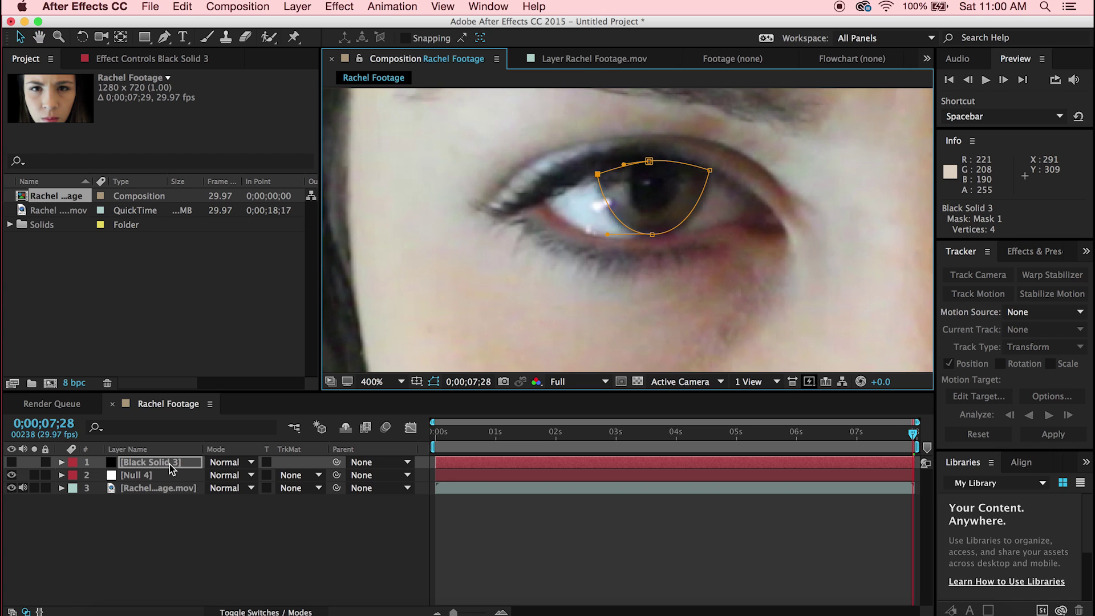
{"action": "left_click", "coordinate": [169, 464]}
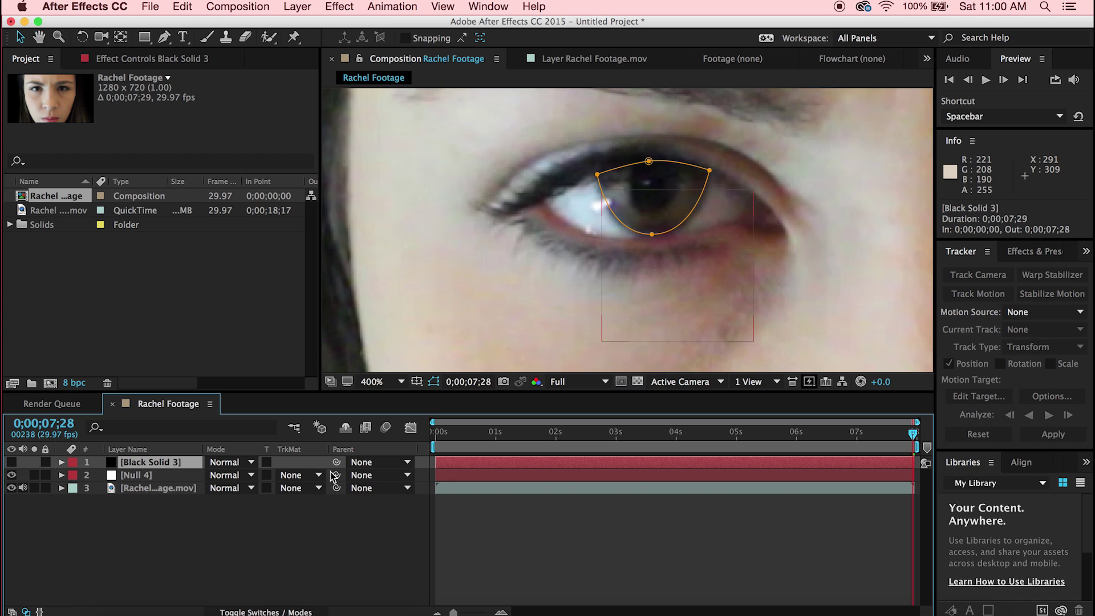
{"action": "key", "text": "m"}
{"action": "left_click", "coordinate": [124, 476]}
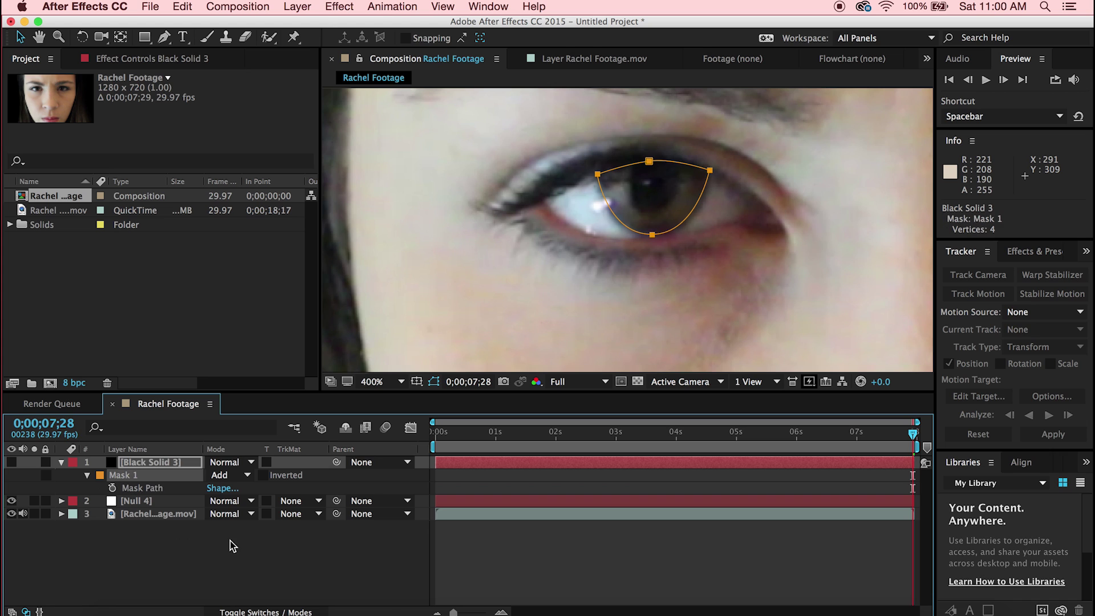
{"action": "key", "text": "super+d"}
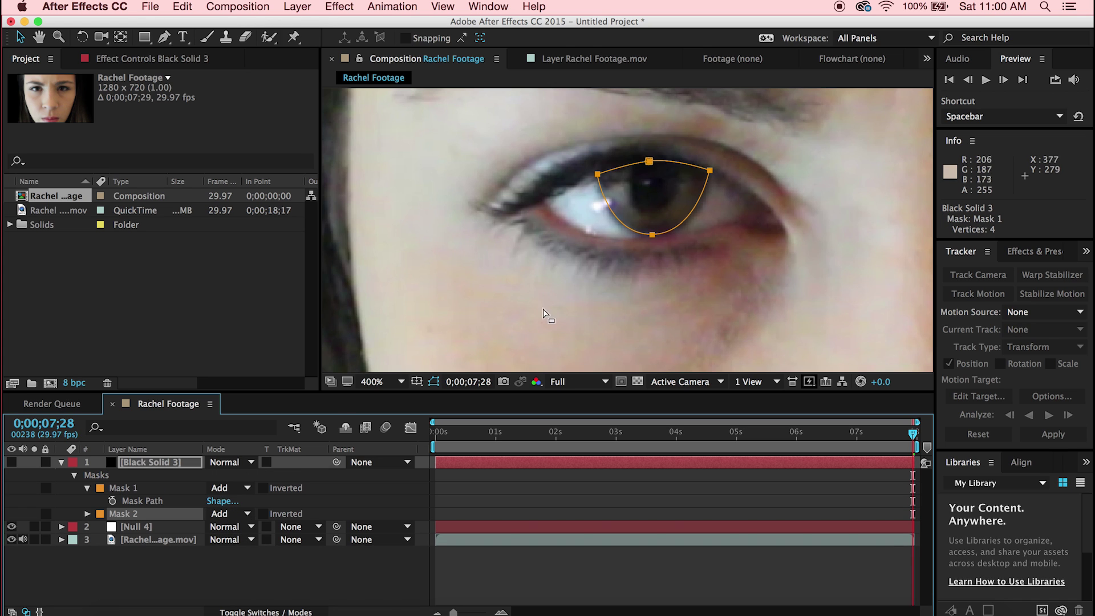
Step: Move Mask 2 over the right eye's iris
{"action": "key", "text": "comma"}
{"action": "key", "text": "space"}
{"action": "left_click_drag", "start_coordinate": [729, 256], "coordinate": [509, 260]}
{"action": "left_click_drag", "start_coordinate": [448, 224], "coordinate": [740, 206]}
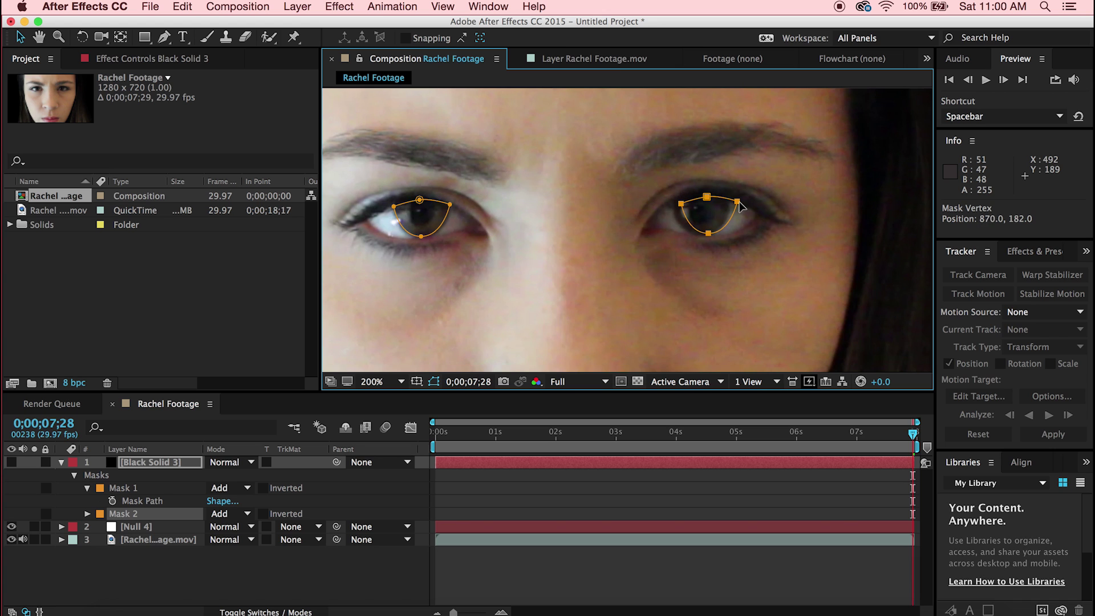
{"action": "scroll", "coordinate": [673, 211], "scroll_direction": "up", "scroll_amount": 2}
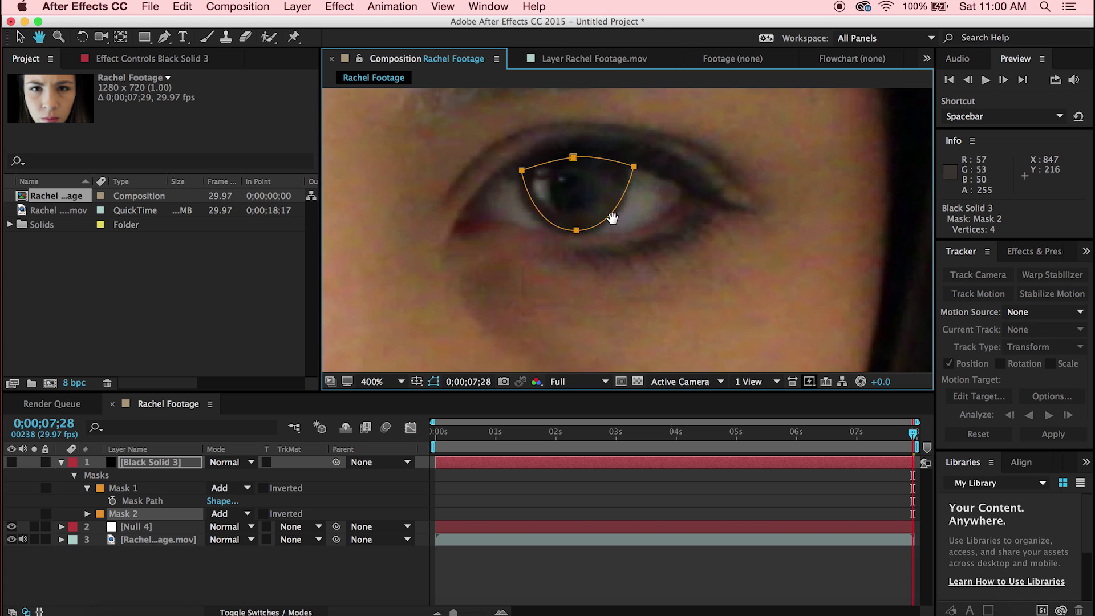
{"action": "left_click_drag", "start_coordinate": [610, 222], "coordinate": [687, 233]}
{"action": "key", "text": "period"}
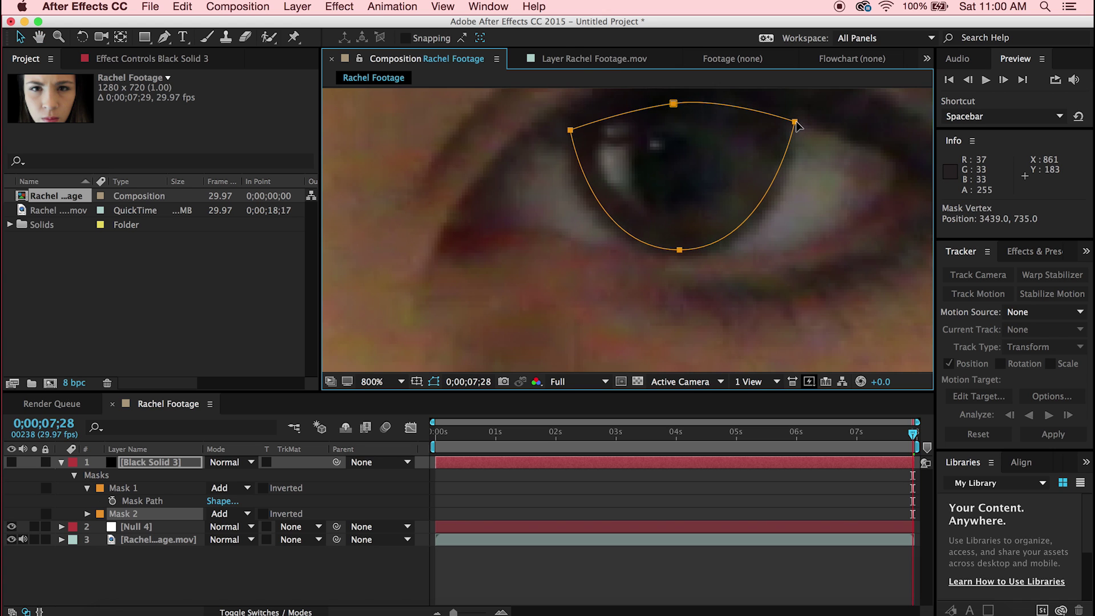
{"action": "key", "text": "comma"}
{"action": "key", "text": "comma"}
{"action": "key", "text": "space"}
{"action": "left_click_drag", "start_coordinate": [587, 198], "coordinate": [718, 195]}
{"action": "key", "text": "v"}
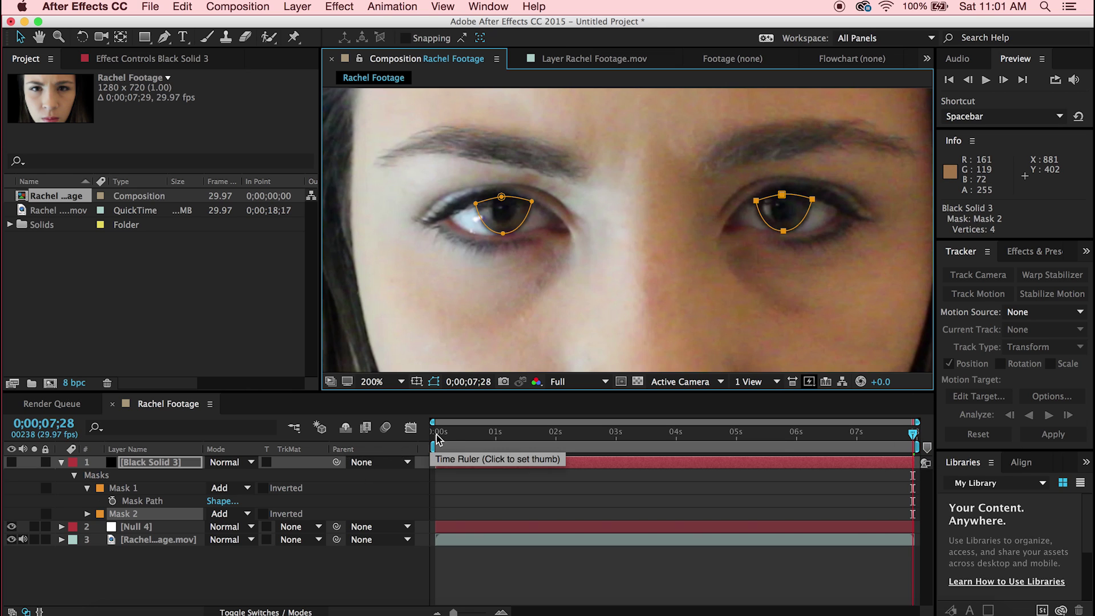
Step: At frame 0;00;00;00, shift Mask 1 down-left to sit over the left eye's iris
{"action": "left_click_drag", "start_coordinate": [912, 434], "coordinate": [254, 458]}
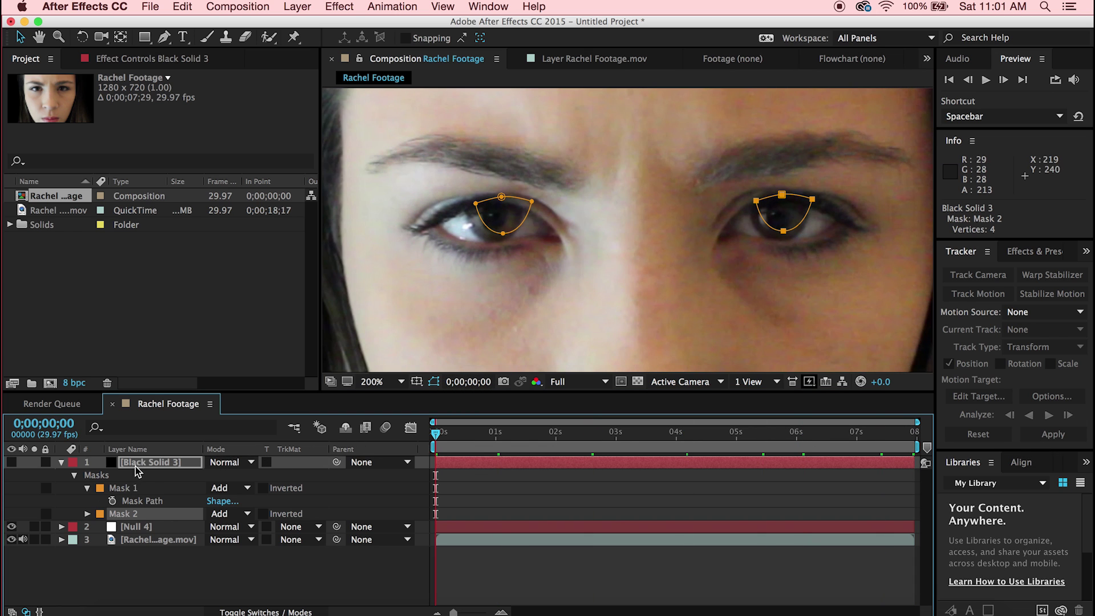
{"action": "left_click", "coordinate": [120, 488]}
{"action": "key", "text": "h"}
{"action": "left_click_drag", "start_coordinate": [562, 308], "coordinate": [691, 246]}
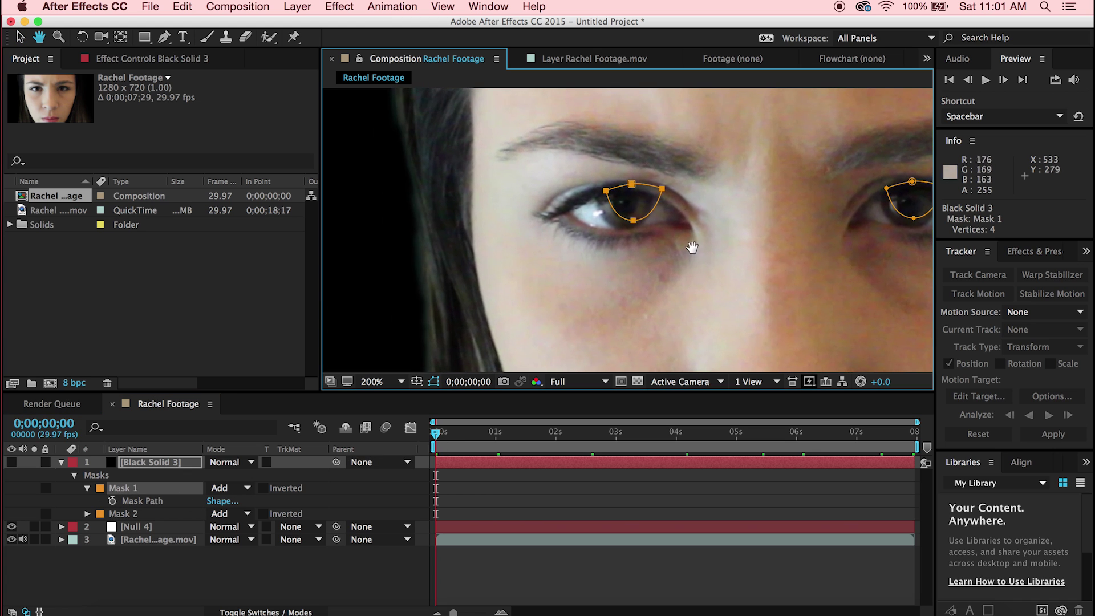
{"action": "key", "text": "."}
{"action": "left_click_drag", "start_coordinate": [672, 206], "coordinate": [667, 250]}
{"action": "key", "text": "v"}
{"action": "left_click_drag", "start_coordinate": [691, 189], "coordinate": [675, 209]}
Step: Move Mask 2 down over the right eye's iris and collapse Black Solid 3's properties
{"action": "key", "text": "h"}
{"action": "left_click_drag", "start_coordinate": [773, 302], "coordinate": [379, 310]}
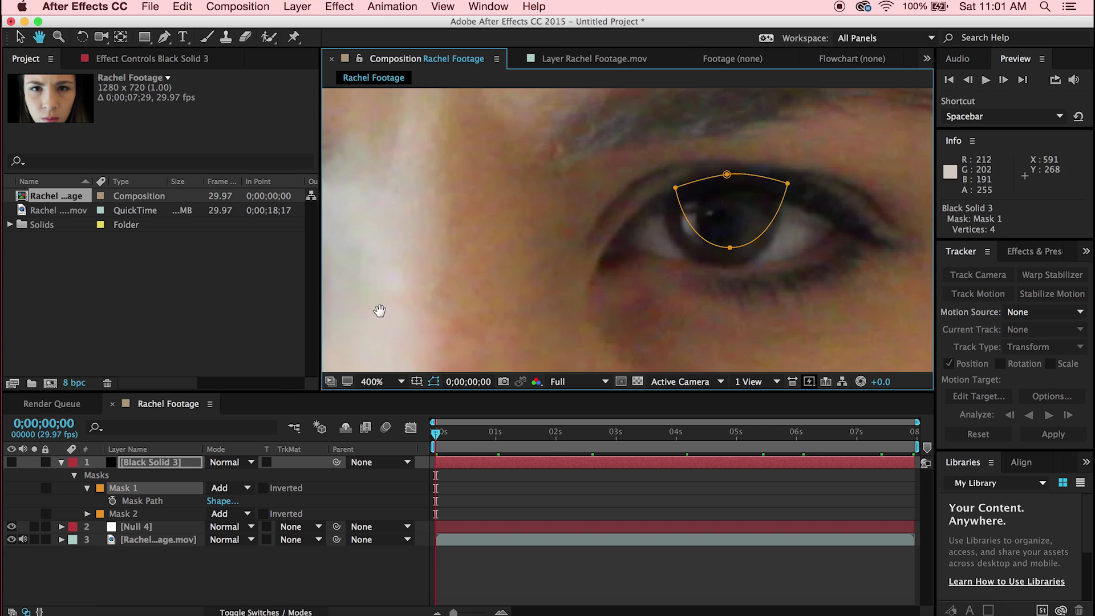
{"action": "left_click_drag", "start_coordinate": [678, 216], "coordinate": [572, 227]}
{"action": "key", "text": "v"}
{"action": "left_click", "coordinate": [139, 513]}
{"action": "left_click_drag", "start_coordinate": [683, 196], "coordinate": [679, 214]}
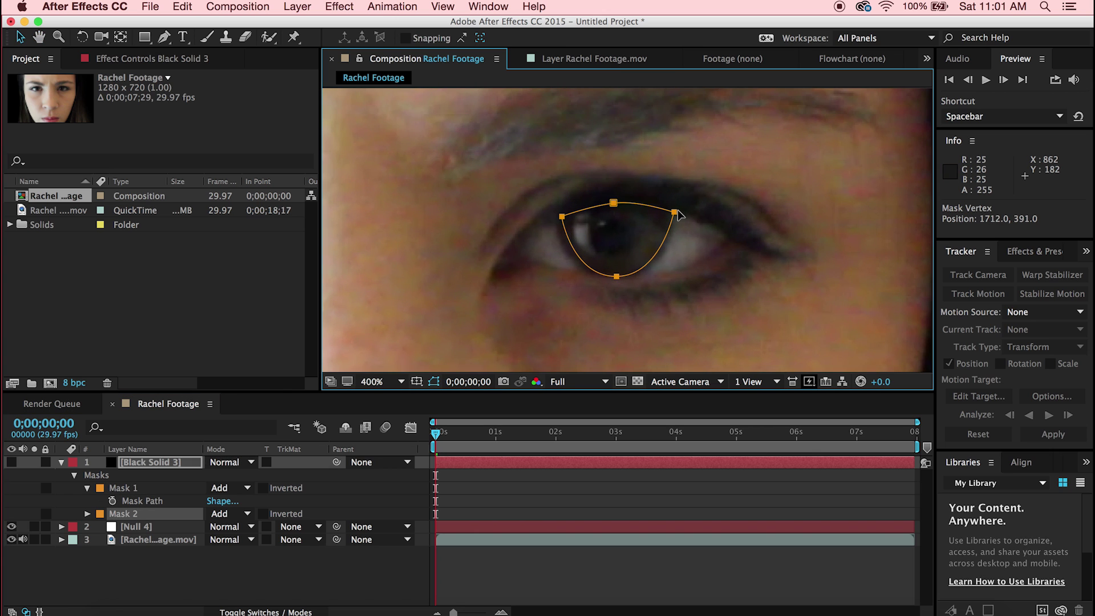
{"action": "key", "text": "comma"}
{"action": "key", "text": "space"}
{"action": "left_click_drag", "start_coordinate": [544, 254], "coordinate": [736, 245]}
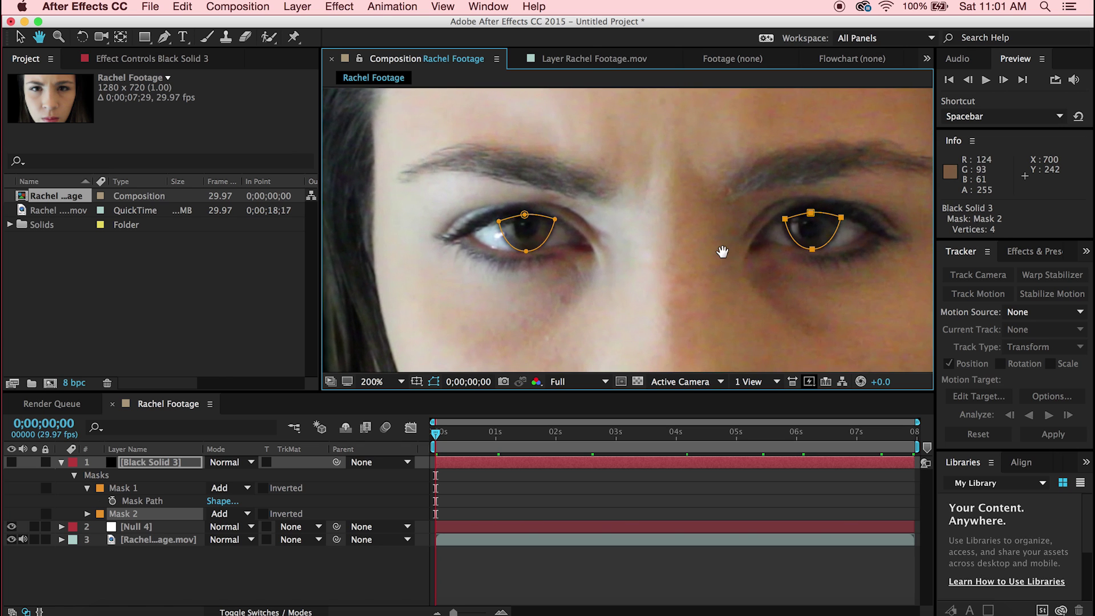
{"action": "key", "text": "v"}
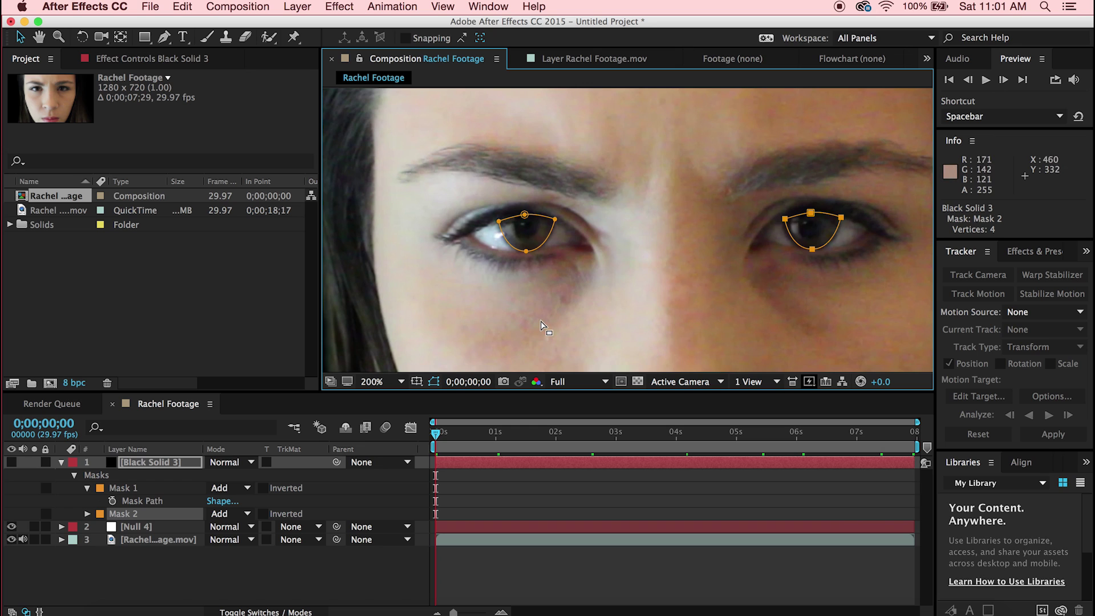
{"action": "left_click", "coordinate": [62, 462]}
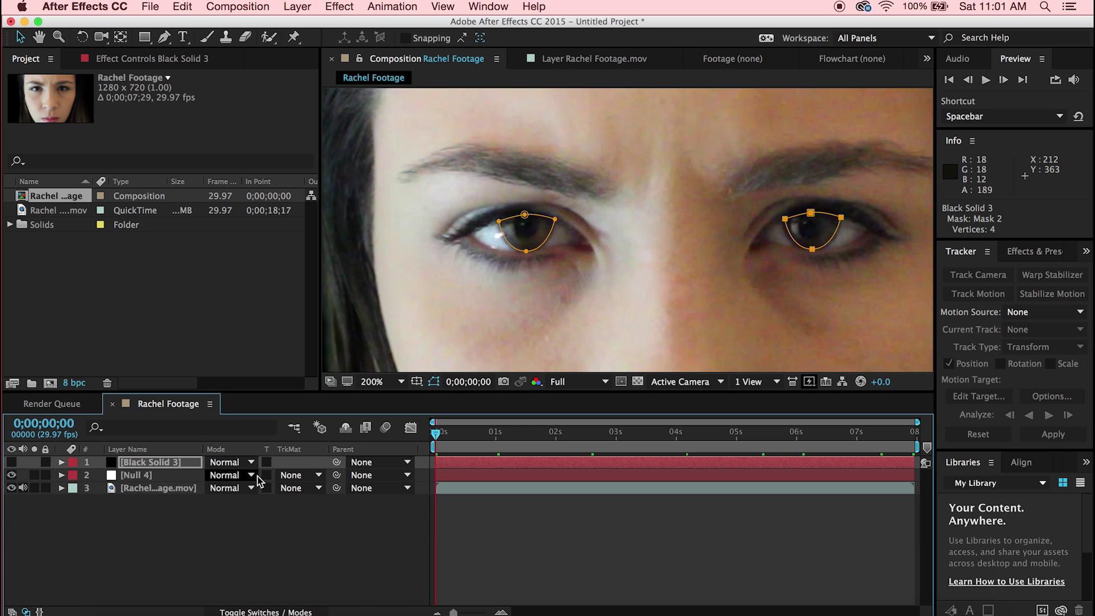
Step: Parent Black Solid 3 to Null 4 and make the solid visible again
{"action": "left_click_drag", "start_coordinate": [338, 462], "coordinate": [154, 474]}
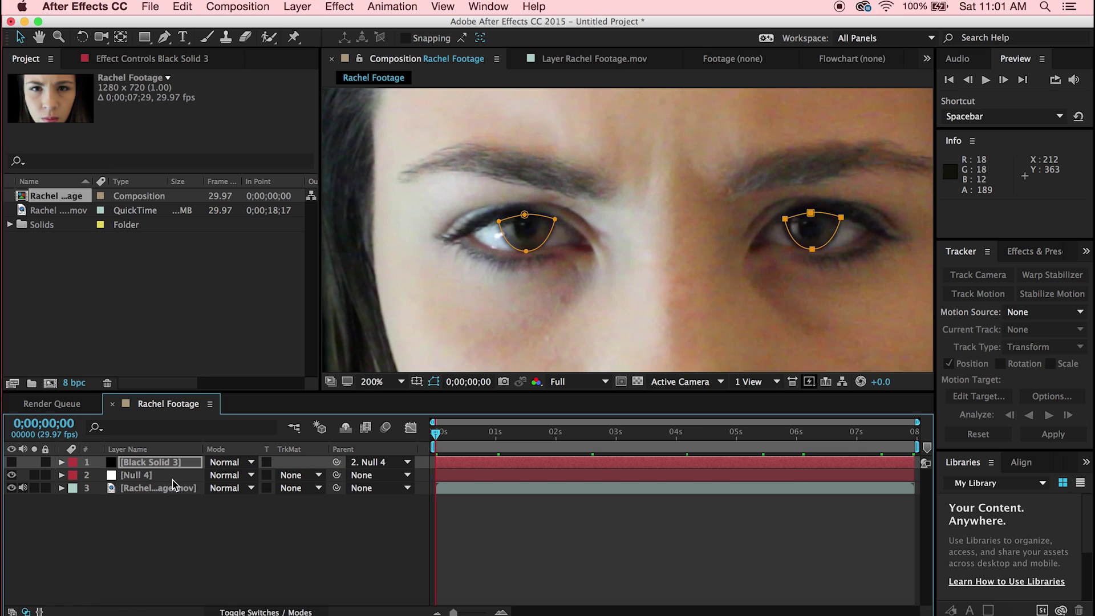
{"action": "left_click", "coordinate": [11, 462]}
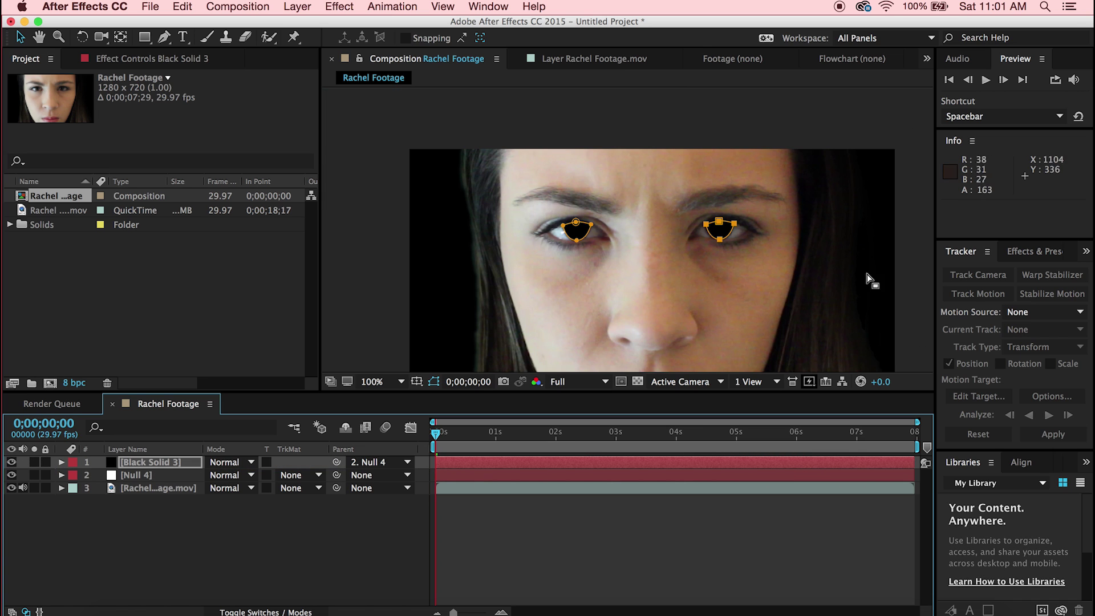
{"action": "key", "text": "F2"}
Step: Preview and scrub the footage to check that the black eye masks follow the tracked eyes
{"action": "key", "text": "."}
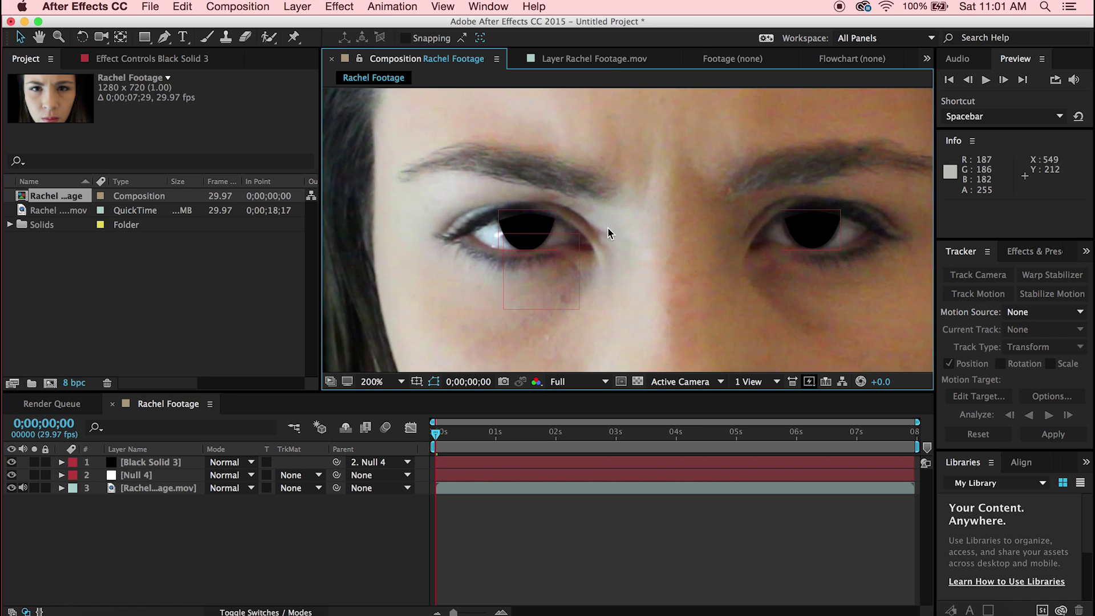
{"action": "key", "text": "space"}
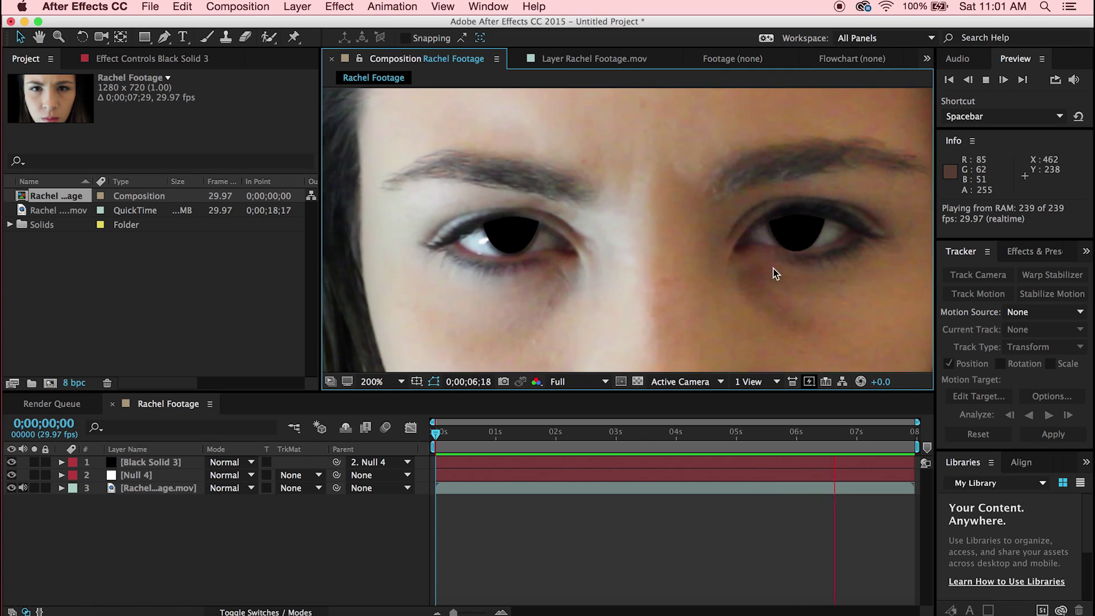
{"action": "left_click", "coordinate": [337, 447]}
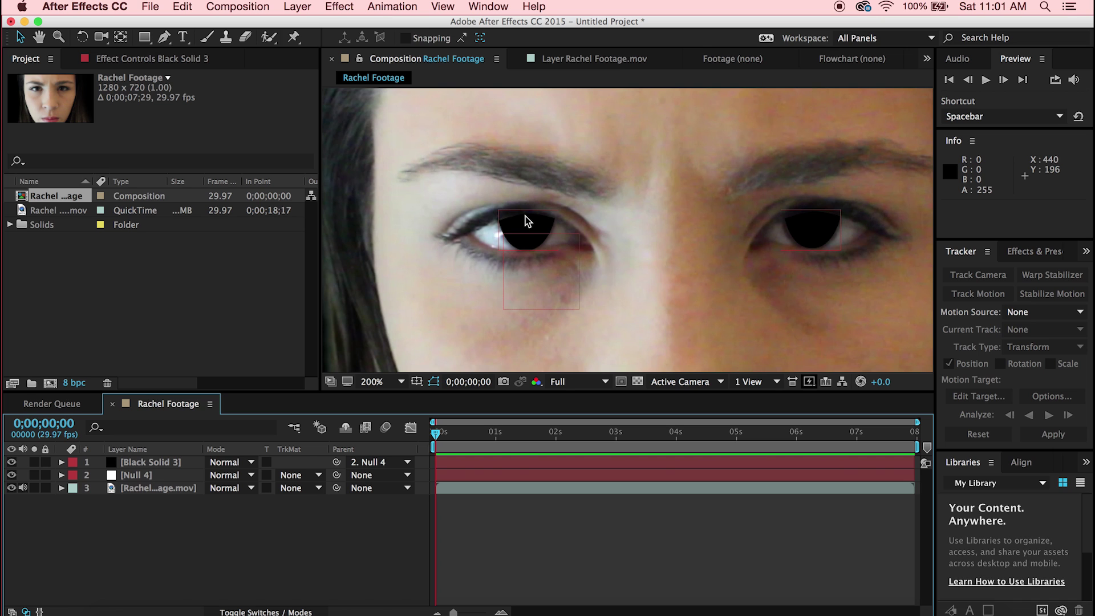
{"action": "left_click_drag", "start_coordinate": [495, 439], "coordinate": [563, 443]}
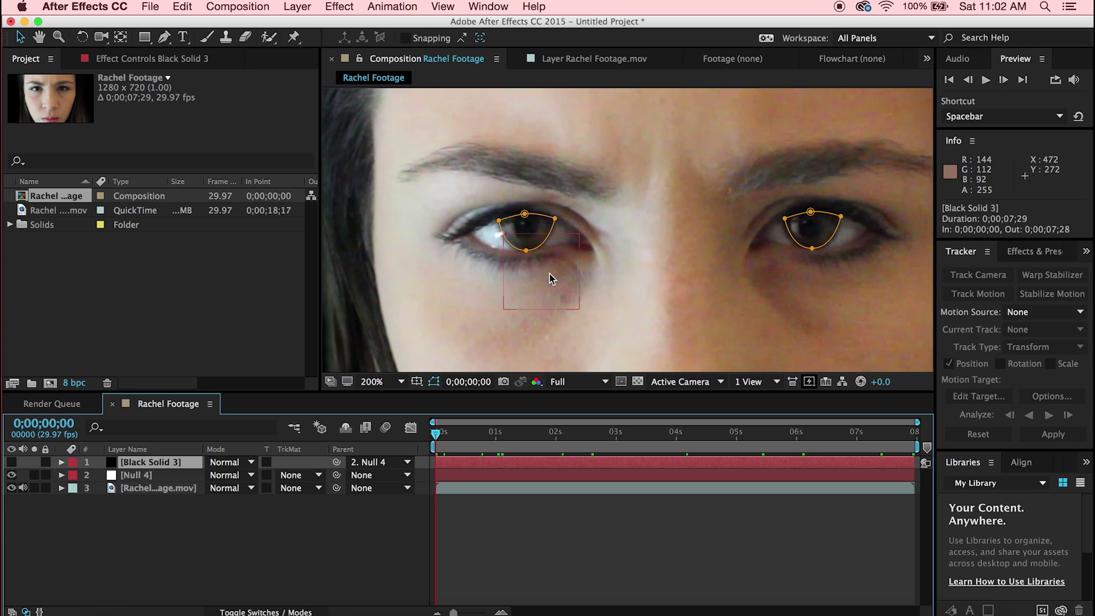
Step: Start Mask Path keyframes on both iris masks and refit them later in the clip
{"action": "key", "text": "m"}
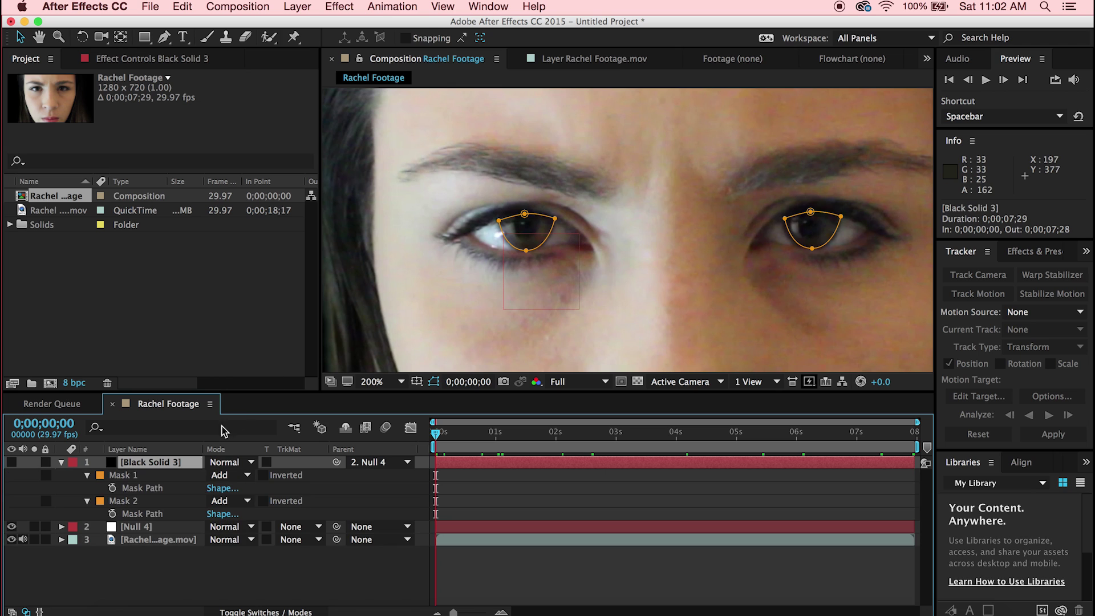
{"action": "left_click", "coordinate": [112, 488]}
{"action": "left_click", "coordinate": [113, 514]}
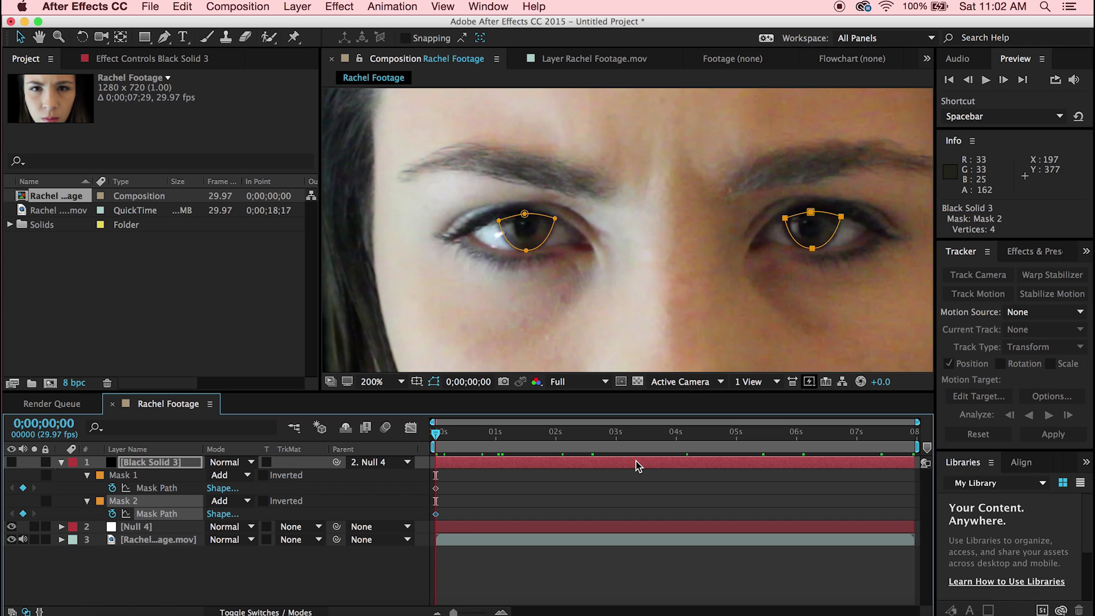
{"action": "key", "text": "h"}
{"action": "left_click_drag", "start_coordinate": [557, 250], "coordinate": [658, 263]}
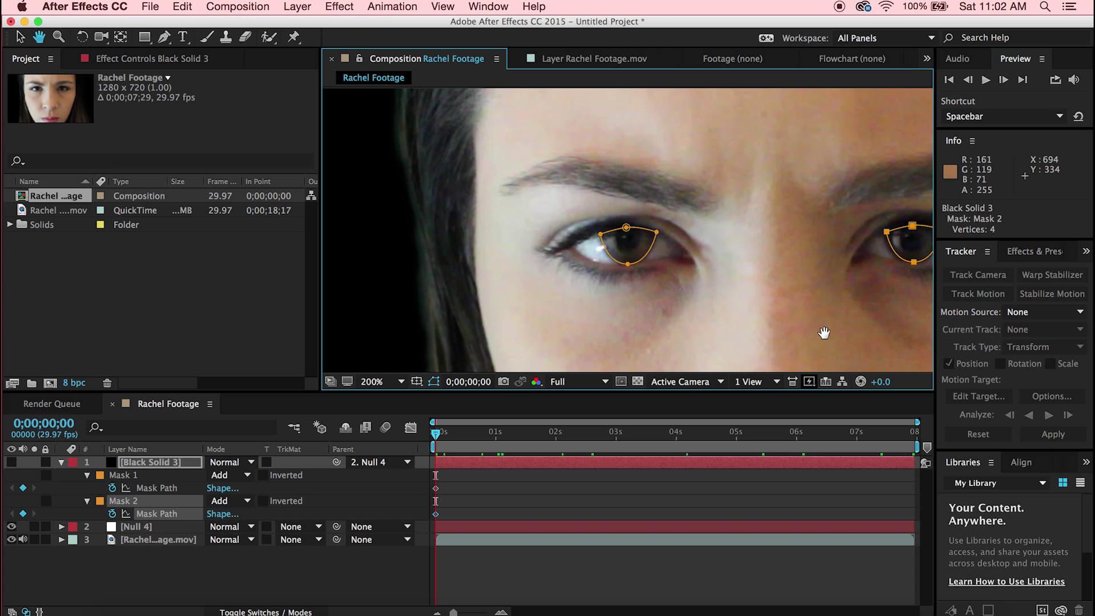
{"action": "left_click_drag", "start_coordinate": [824, 333], "coordinate": [730, 331]}
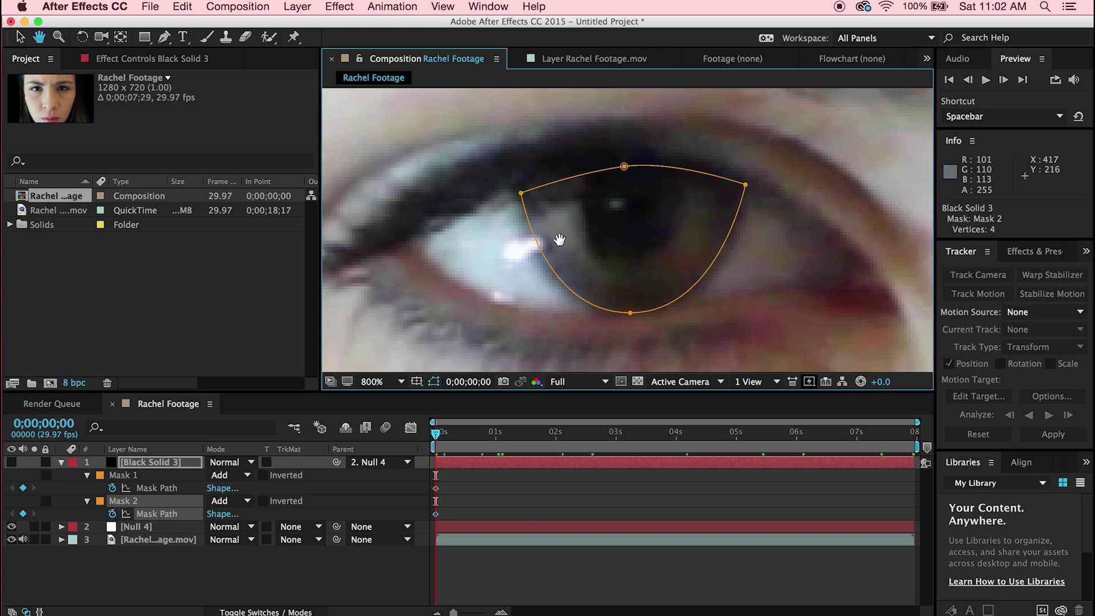
{"action": "left_click_drag", "start_coordinate": [436, 433], "coordinate": [741, 437]}
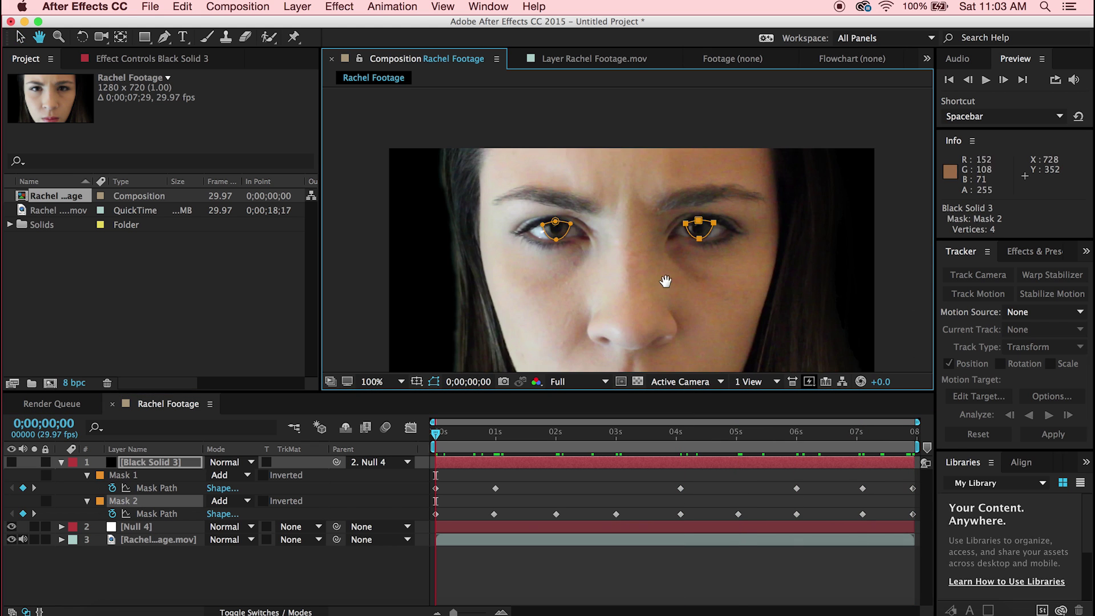
{"action": "key", "text": "v"}
Step: Turn the black solid back on and preview the masked eyes
{"action": "left_click", "coordinate": [36, 495]}
{"action": "left_click", "coordinate": [11, 462]}
{"action": "key", "text": "space"}
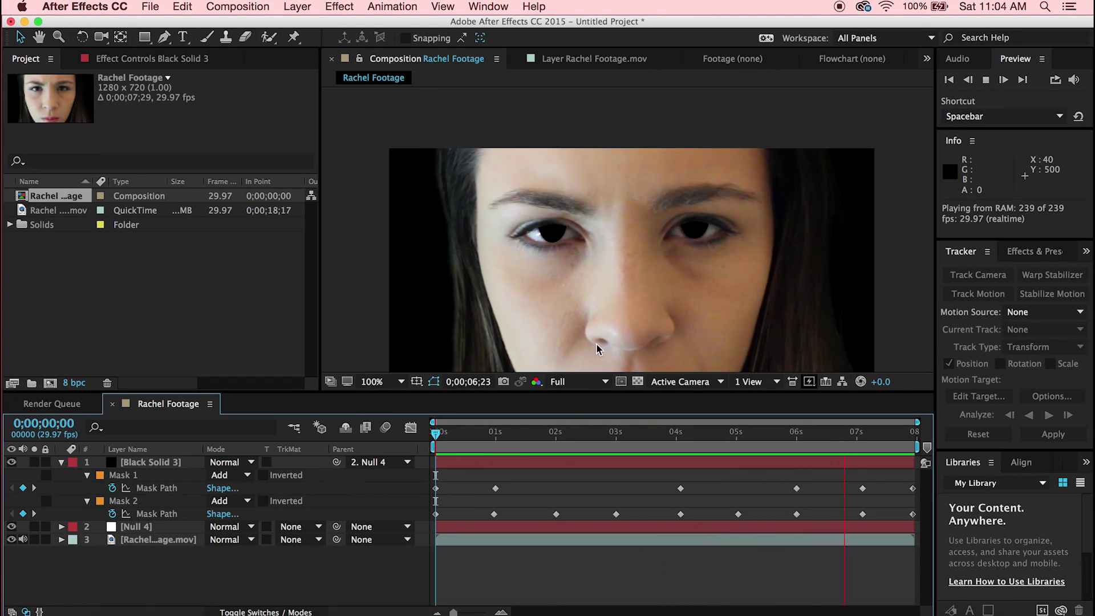
Step: Stop the preview and step back to 0;00;05;09, zoomed in on the eyes just before the blink
{"action": "left_click", "coordinate": [770, 440]}
{"action": "left_click_drag", "start_coordinate": [770, 439], "coordinate": [759, 439]}
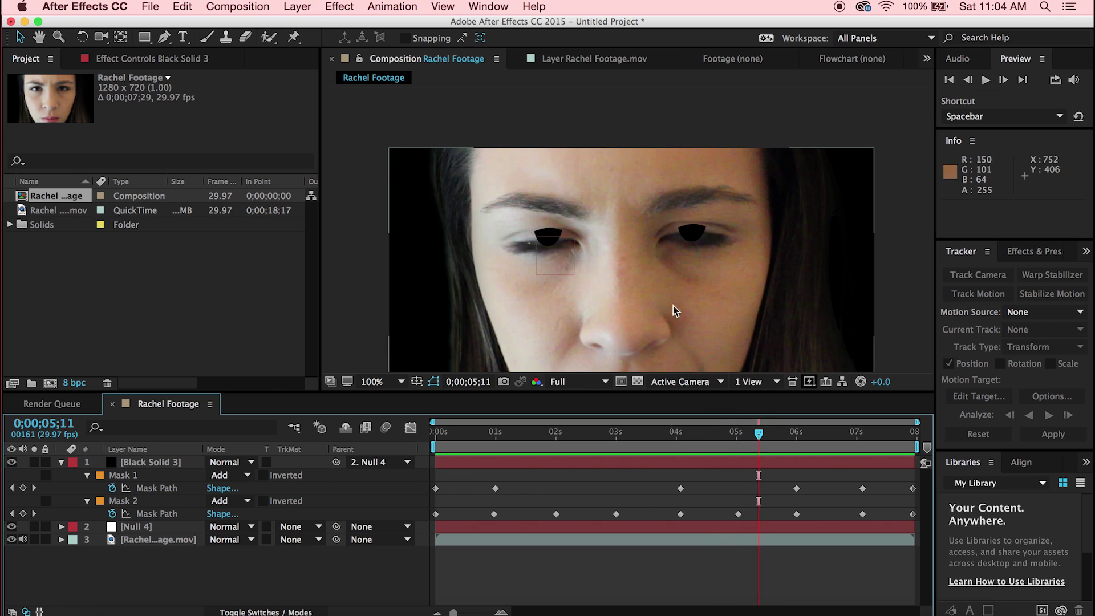
{"action": "key", "text": "period"}
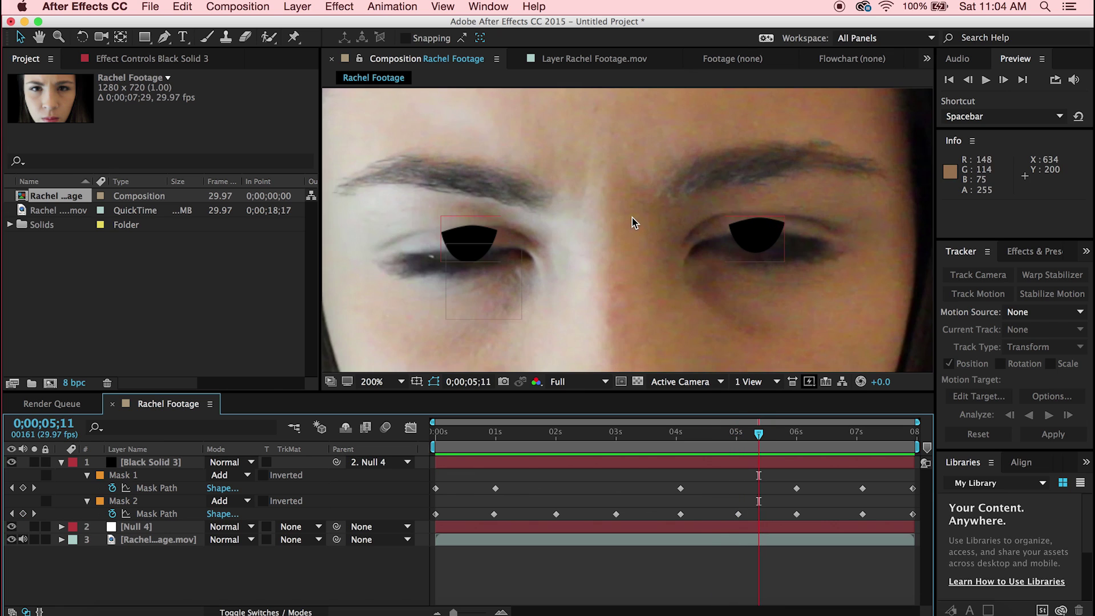
{"action": "key", "text": "Page_Up"}
{"action": "key", "text": "Page_Up"}
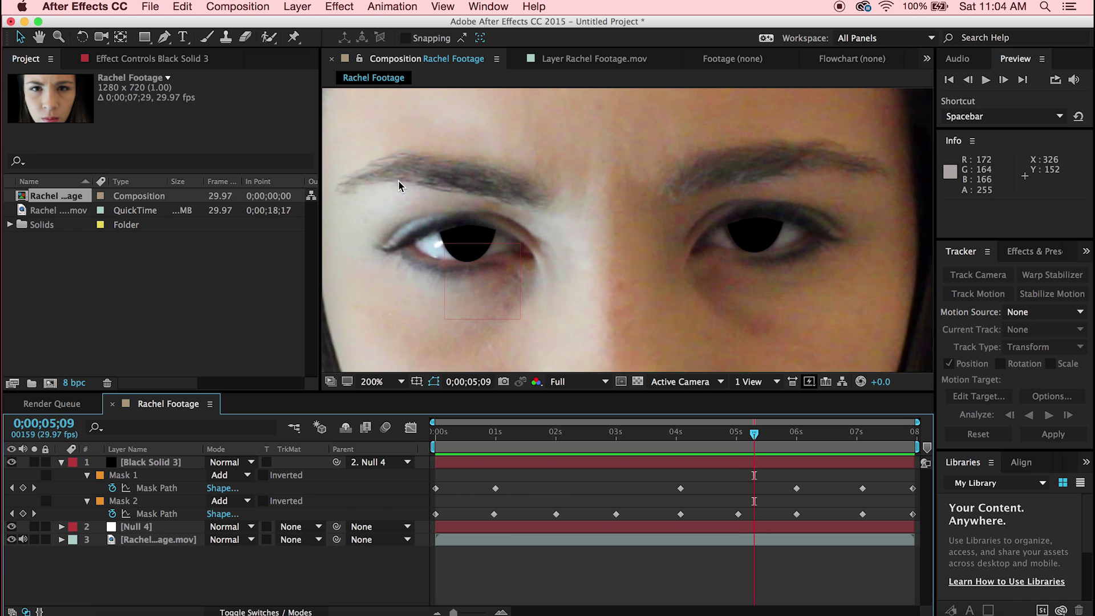
{"action": "key", "text": "Page_Up"}
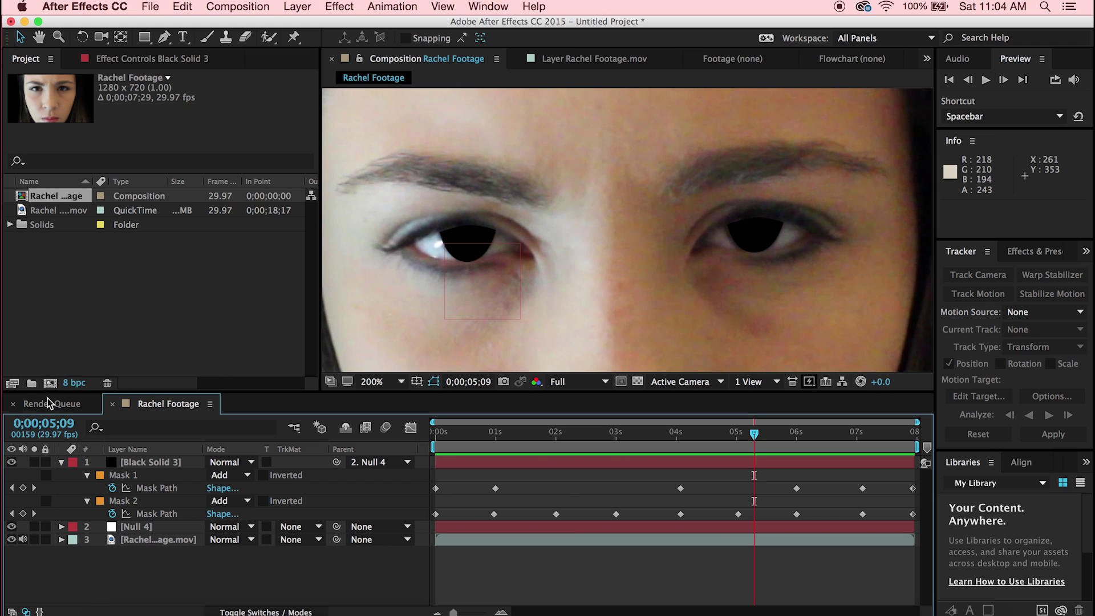
Step: Add Mask Path keyframes on both masks before the blink (5;09) and after it (5;16)
{"action": "left_click", "coordinate": [23, 487]}
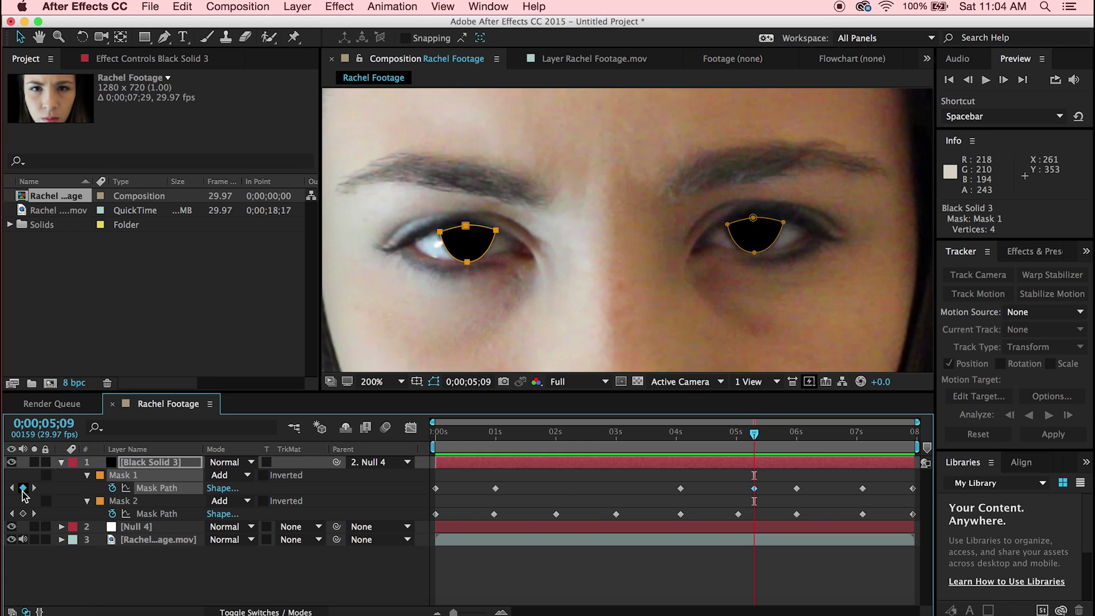
{"action": "left_click", "coordinate": [24, 514]}
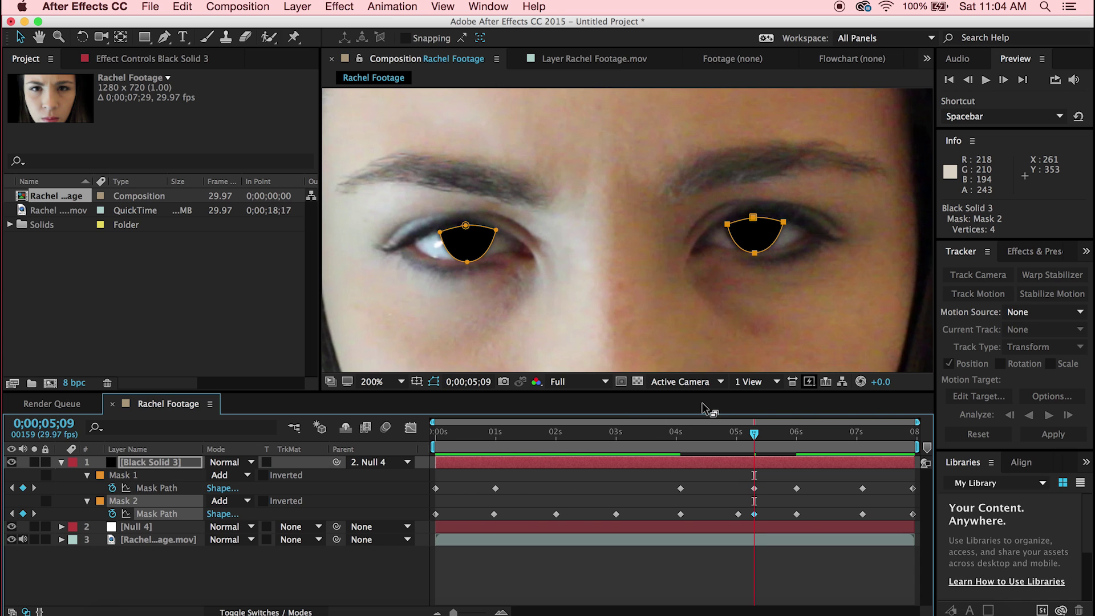
{"action": "key", "text": "Page_Down"}
{"action": "key", "text": "Page_Down"}
{"action": "key", "text": "Page_Down"}
{"action": "key", "text": "Page_Down"}
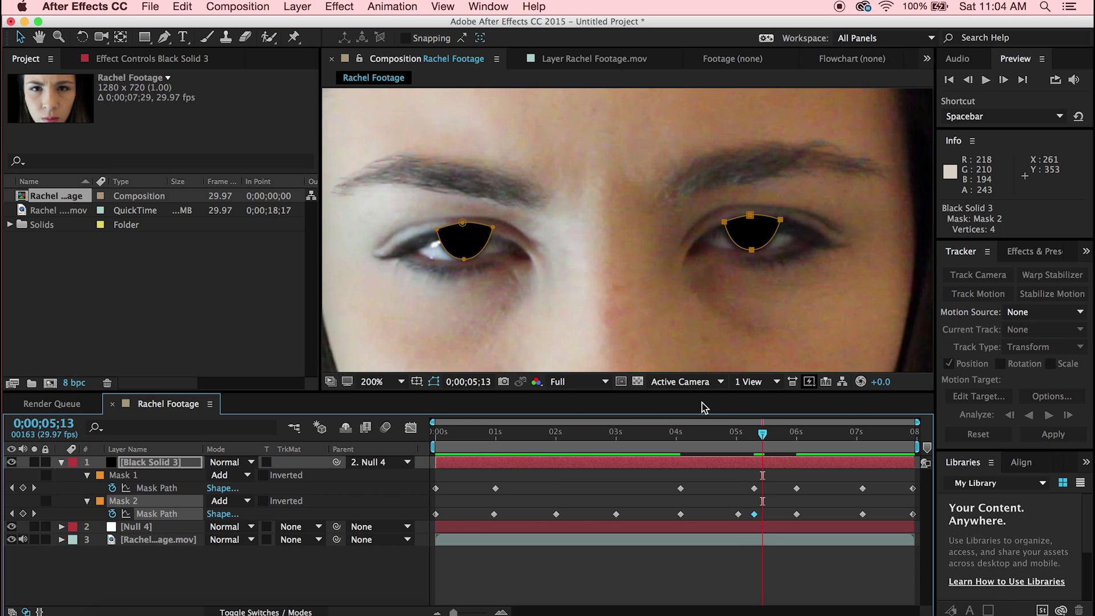
{"action": "key", "text": "Page_Down"}
{"action": "key", "text": "Page_Down"}
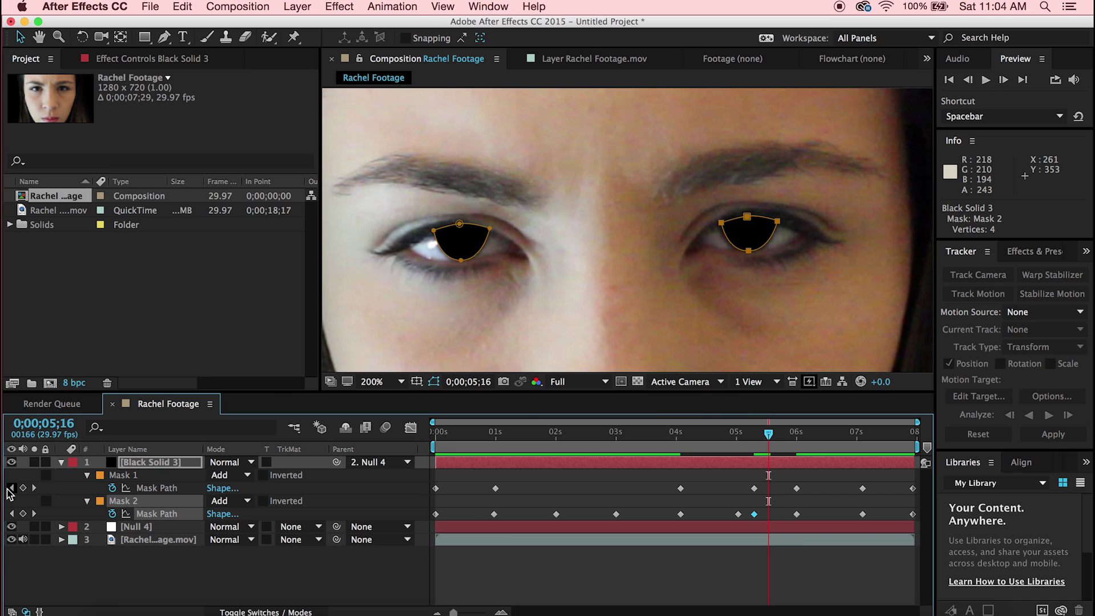
{"action": "left_click", "coordinate": [23, 488]}
{"action": "left_click", "coordinate": [22, 513]}
{"action": "key", "text": "period"}
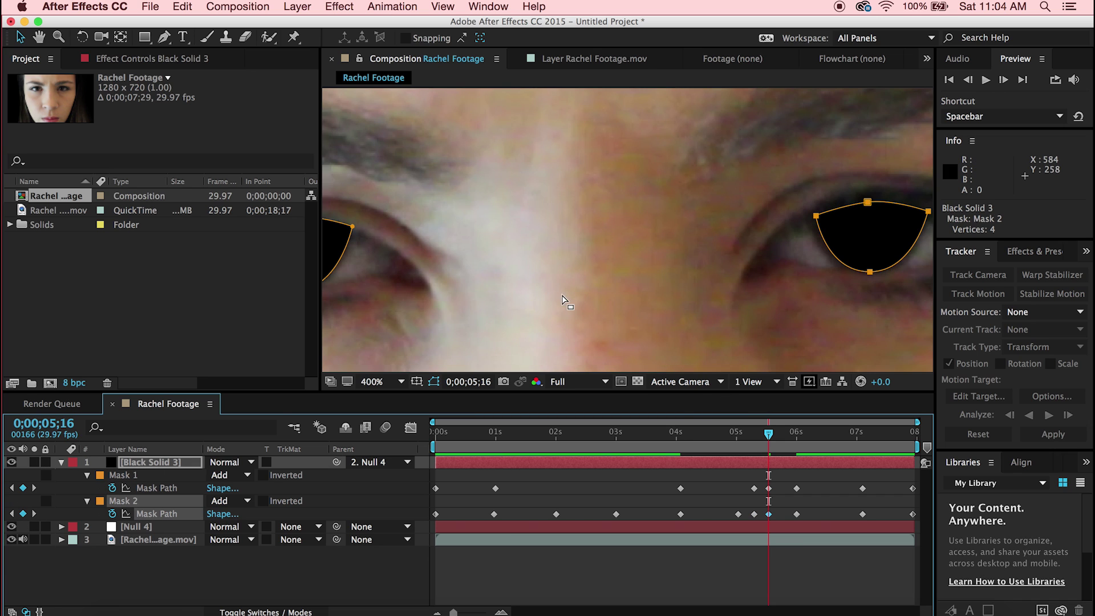
{"action": "left_click_drag", "start_coordinate": [686, 245], "coordinate": [668, 222]}
Step: With the solid hidden at 0;00;05;11, collapse Mask 2's vertices onto its bottom point
{"action": "key", "text": "Page_Up"}
{"action": "key", "text": "Page_Up"}
{"action": "key", "text": "Page_Up"}
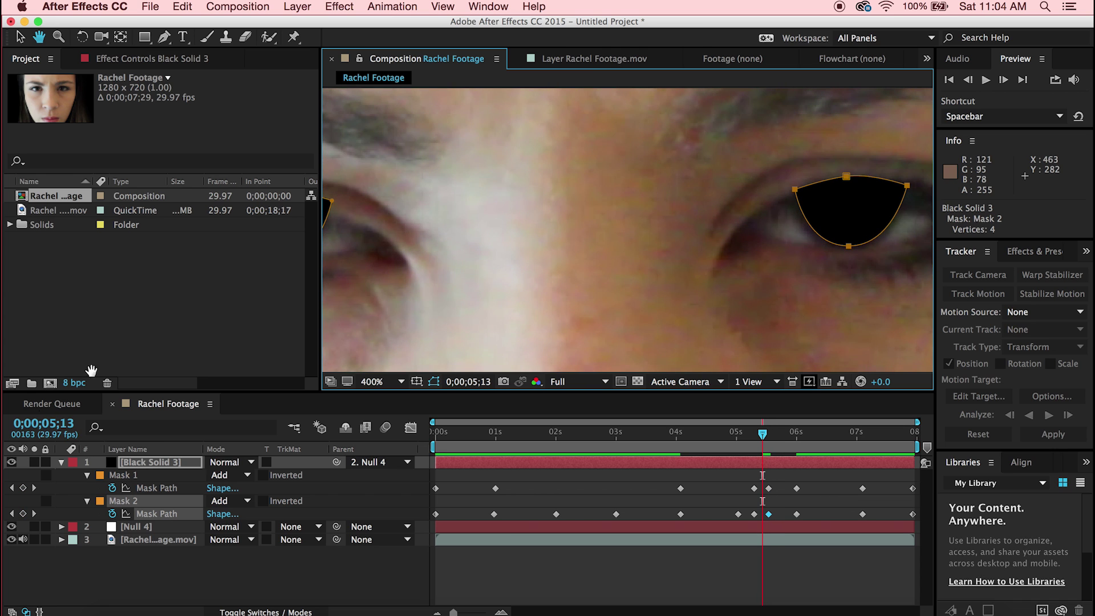
{"action": "key", "text": "v"}
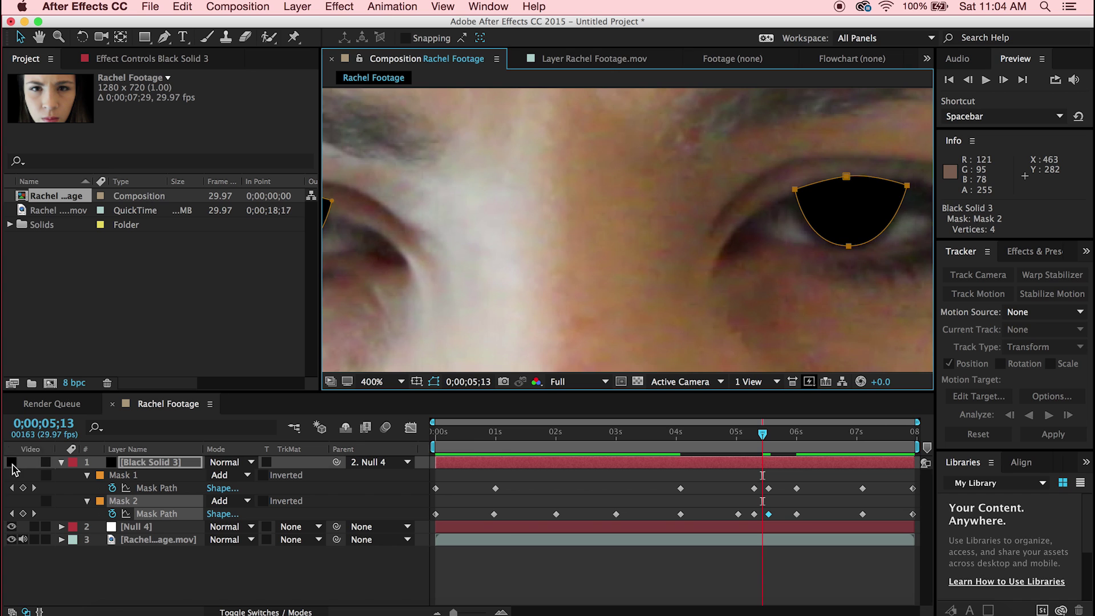
{"action": "left_click", "coordinate": [11, 463]}
{"action": "key", "text": "Page_Up"}
{"action": "key", "text": "Page_Up"}
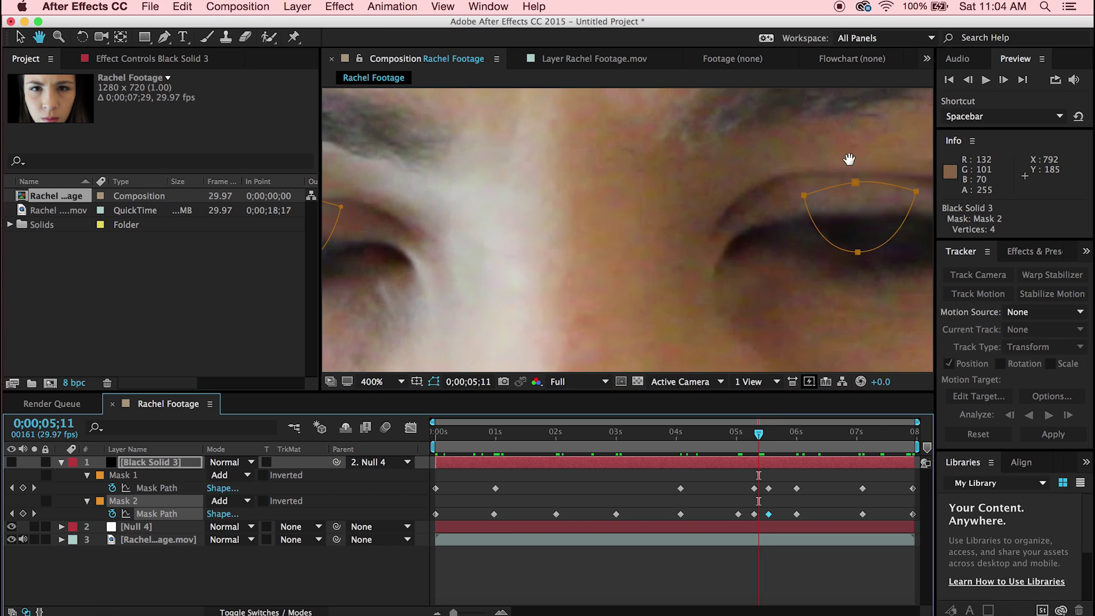
{"action": "left_click_drag", "start_coordinate": [848, 160], "coordinate": [709, 139]}
{"action": "left_click_drag", "start_coordinate": [777, 172], "coordinate": [715, 229]}
{"action": "left_click_drag", "start_coordinate": [716, 161], "coordinate": [716, 230]}
{"action": "left_click_drag", "start_coordinate": [663, 173], "coordinate": [716, 230]}
Step: Collapse Mask 1's vertices onto its bottom point over the left eye and check the next frame
{"action": "left_click_drag", "start_coordinate": [399, 218], "coordinate": [845, 182]}
{"action": "left_click_drag", "start_coordinate": [686, 182], "coordinate": [692, 183]}
{"action": "left_click_drag", "start_coordinate": [656, 152], "coordinate": [593, 219]}
{"action": "left_click_drag", "start_coordinate": [595, 143], "coordinate": [597, 222]}
{"action": "left_click_drag", "start_coordinate": [542, 156], "coordinate": [599, 221]}
{"action": "key", "text": "Page_Down"}
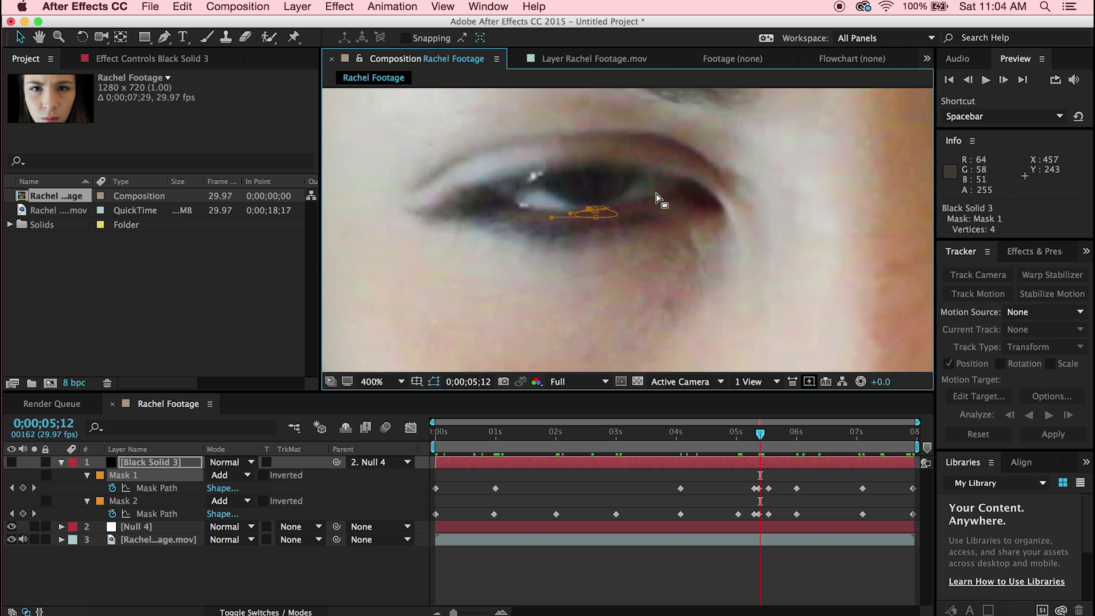